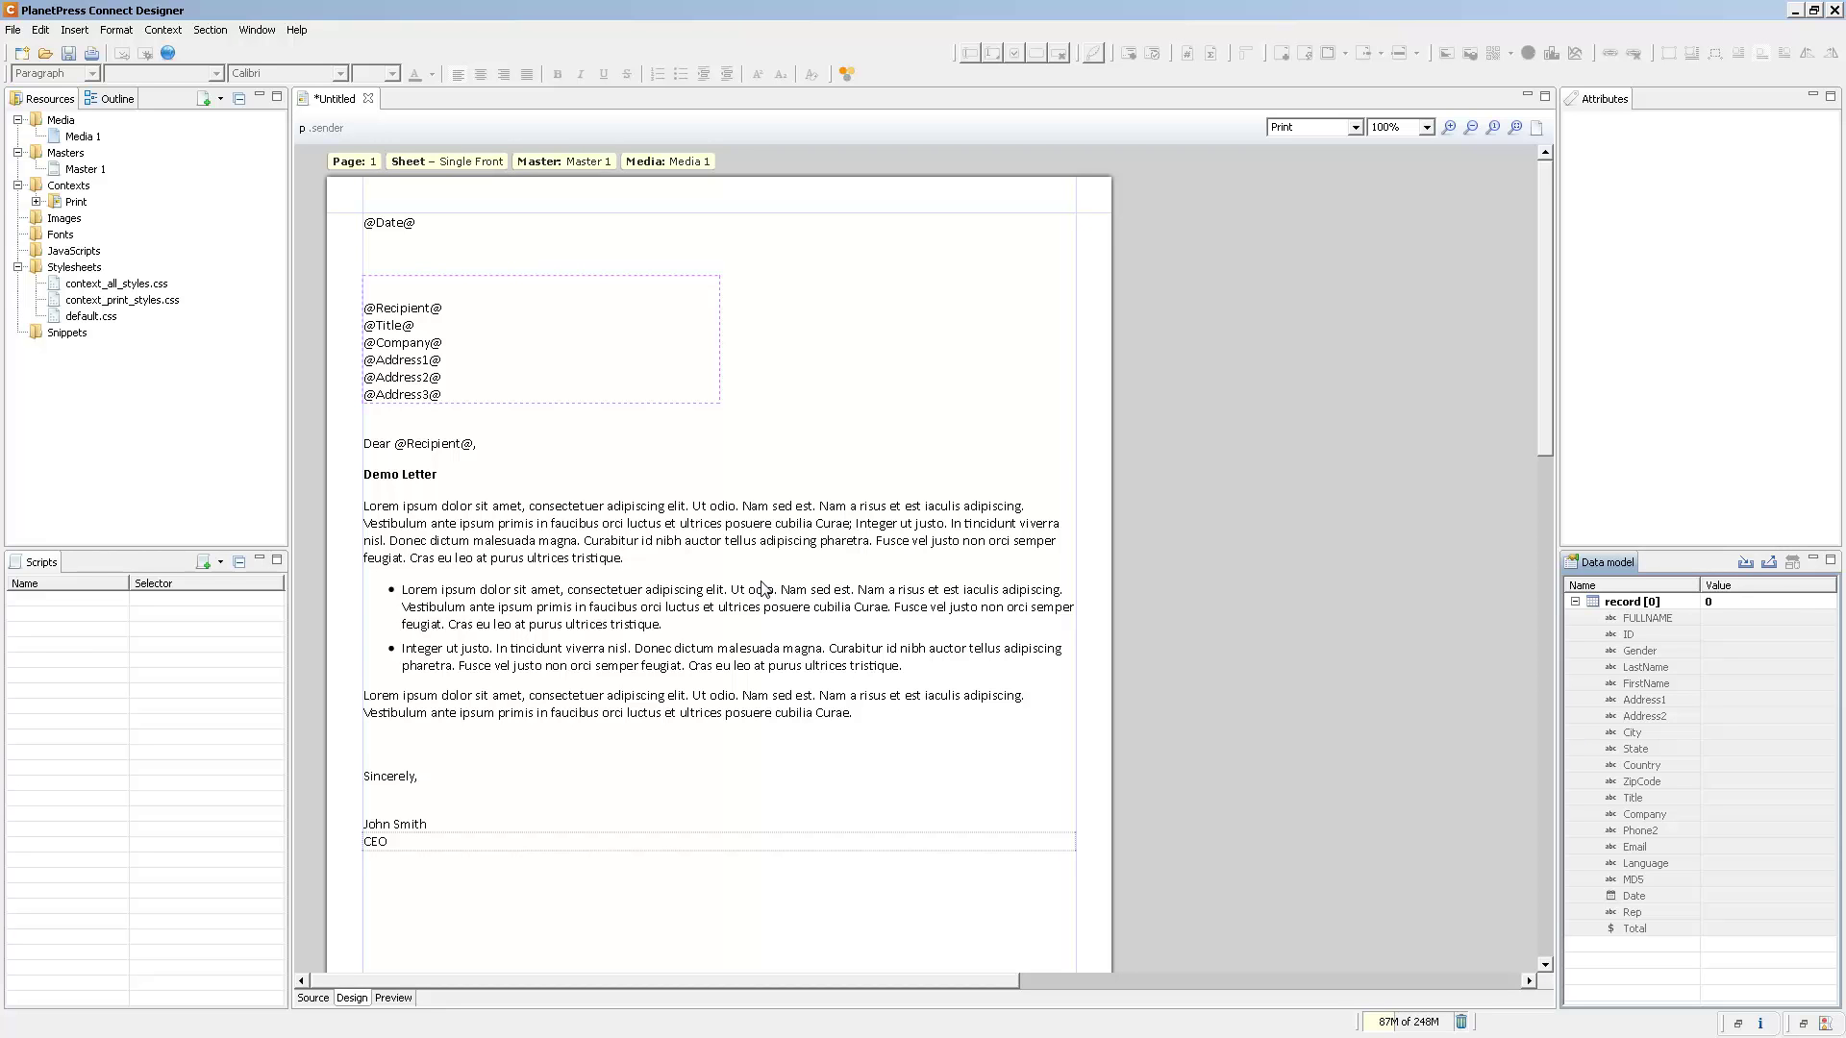
drag(1634, 928, 601, 540)
click(636, 542)
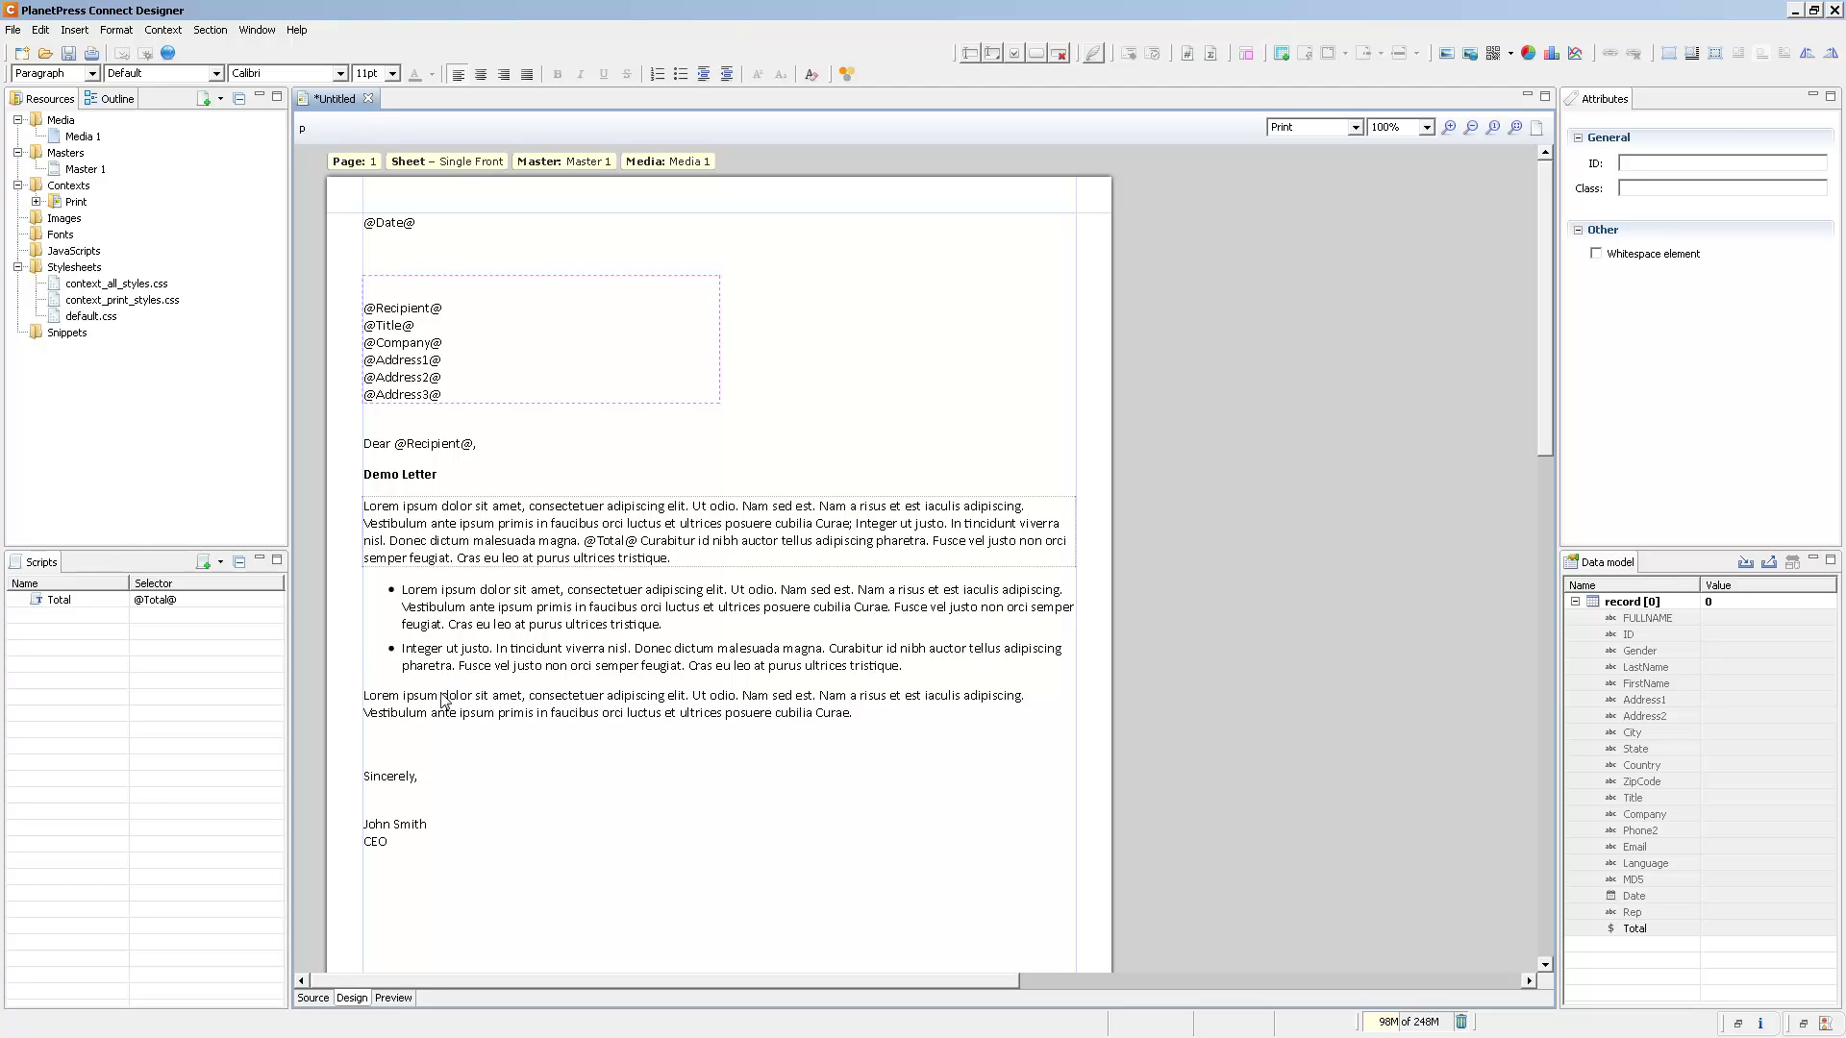
click(396, 1000)
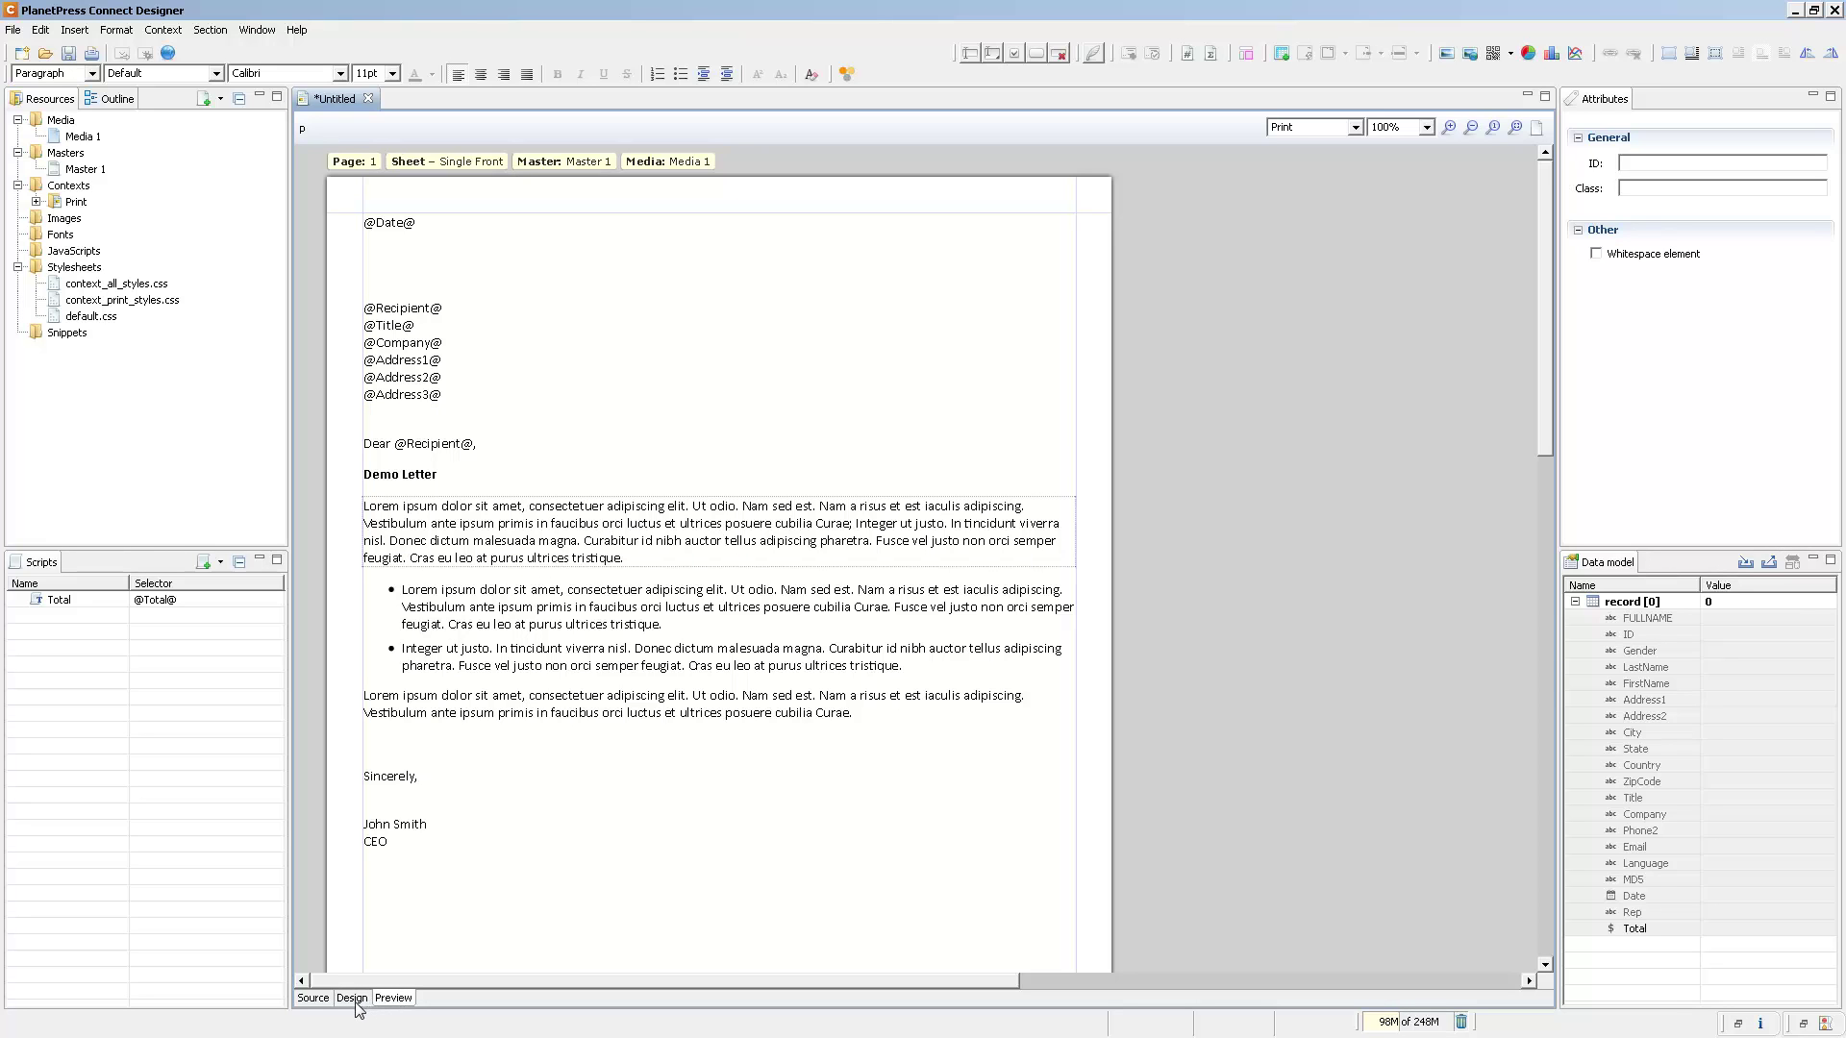
click(353, 1000)
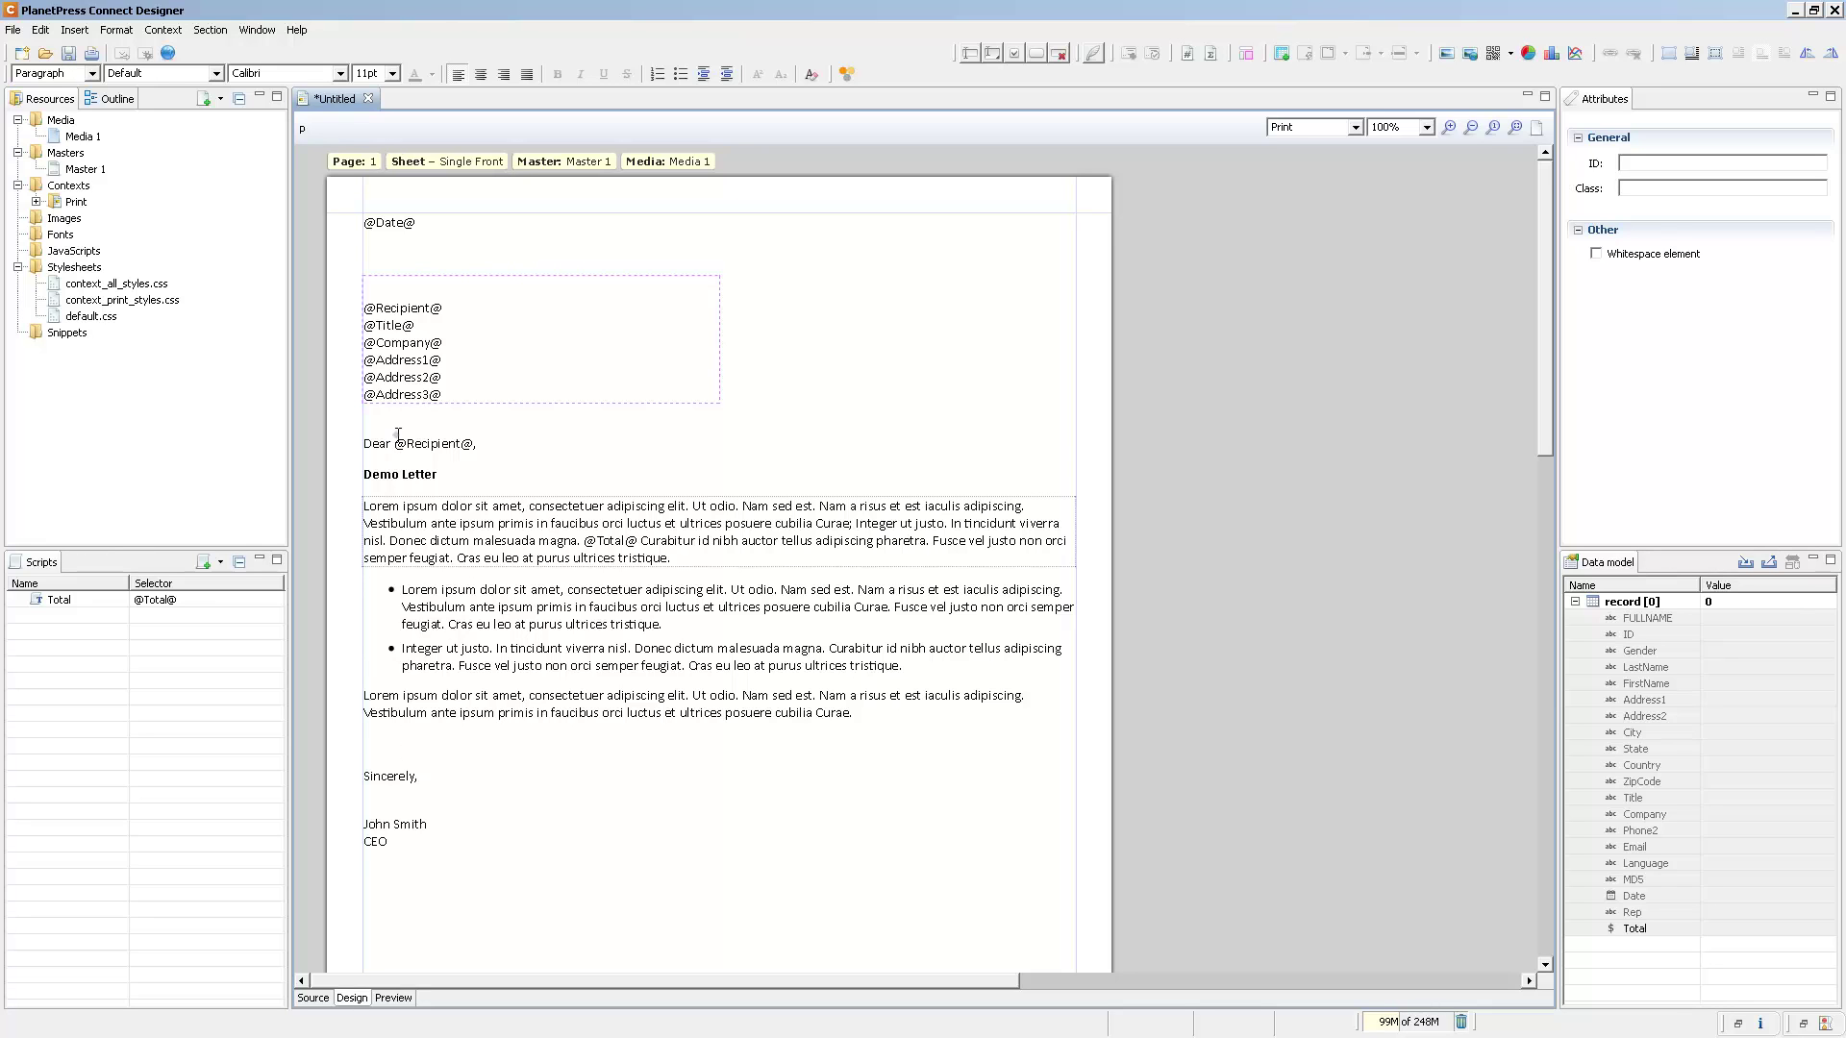
drag(395, 441, 472, 452)
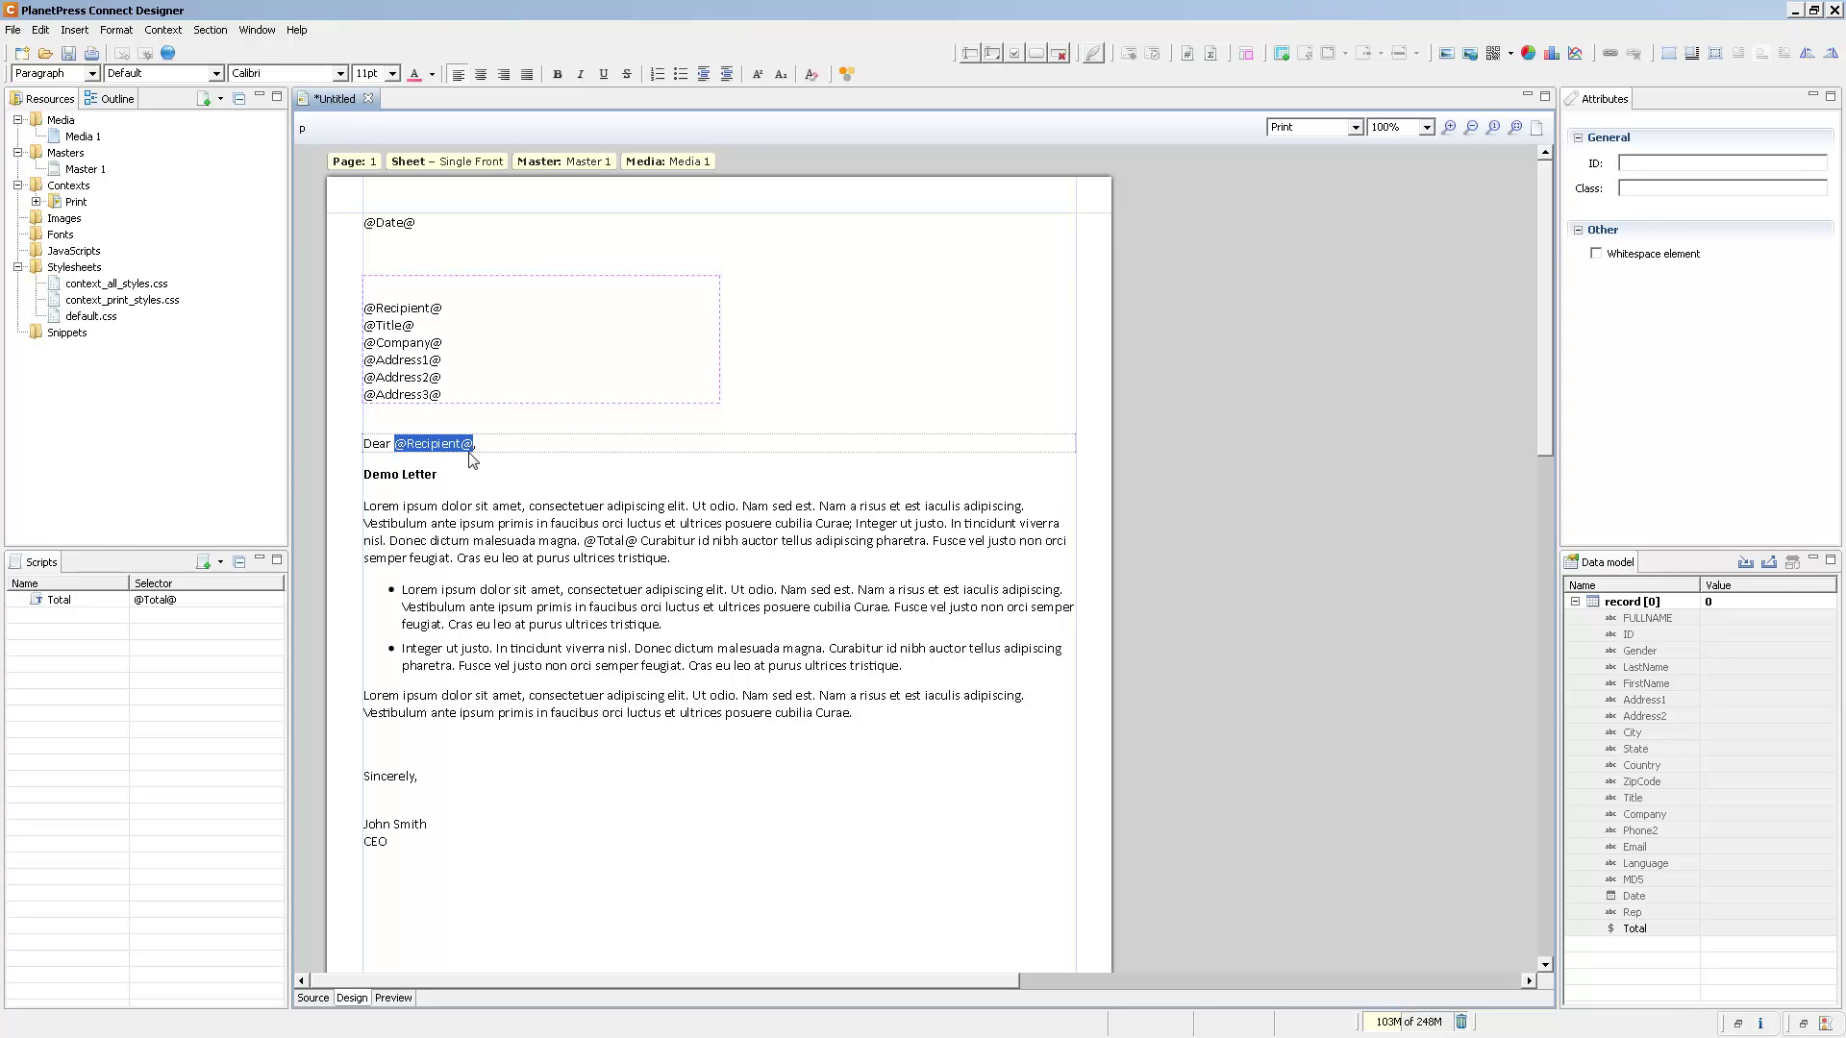
key(Delete)
drag(1636, 657, 396, 447)
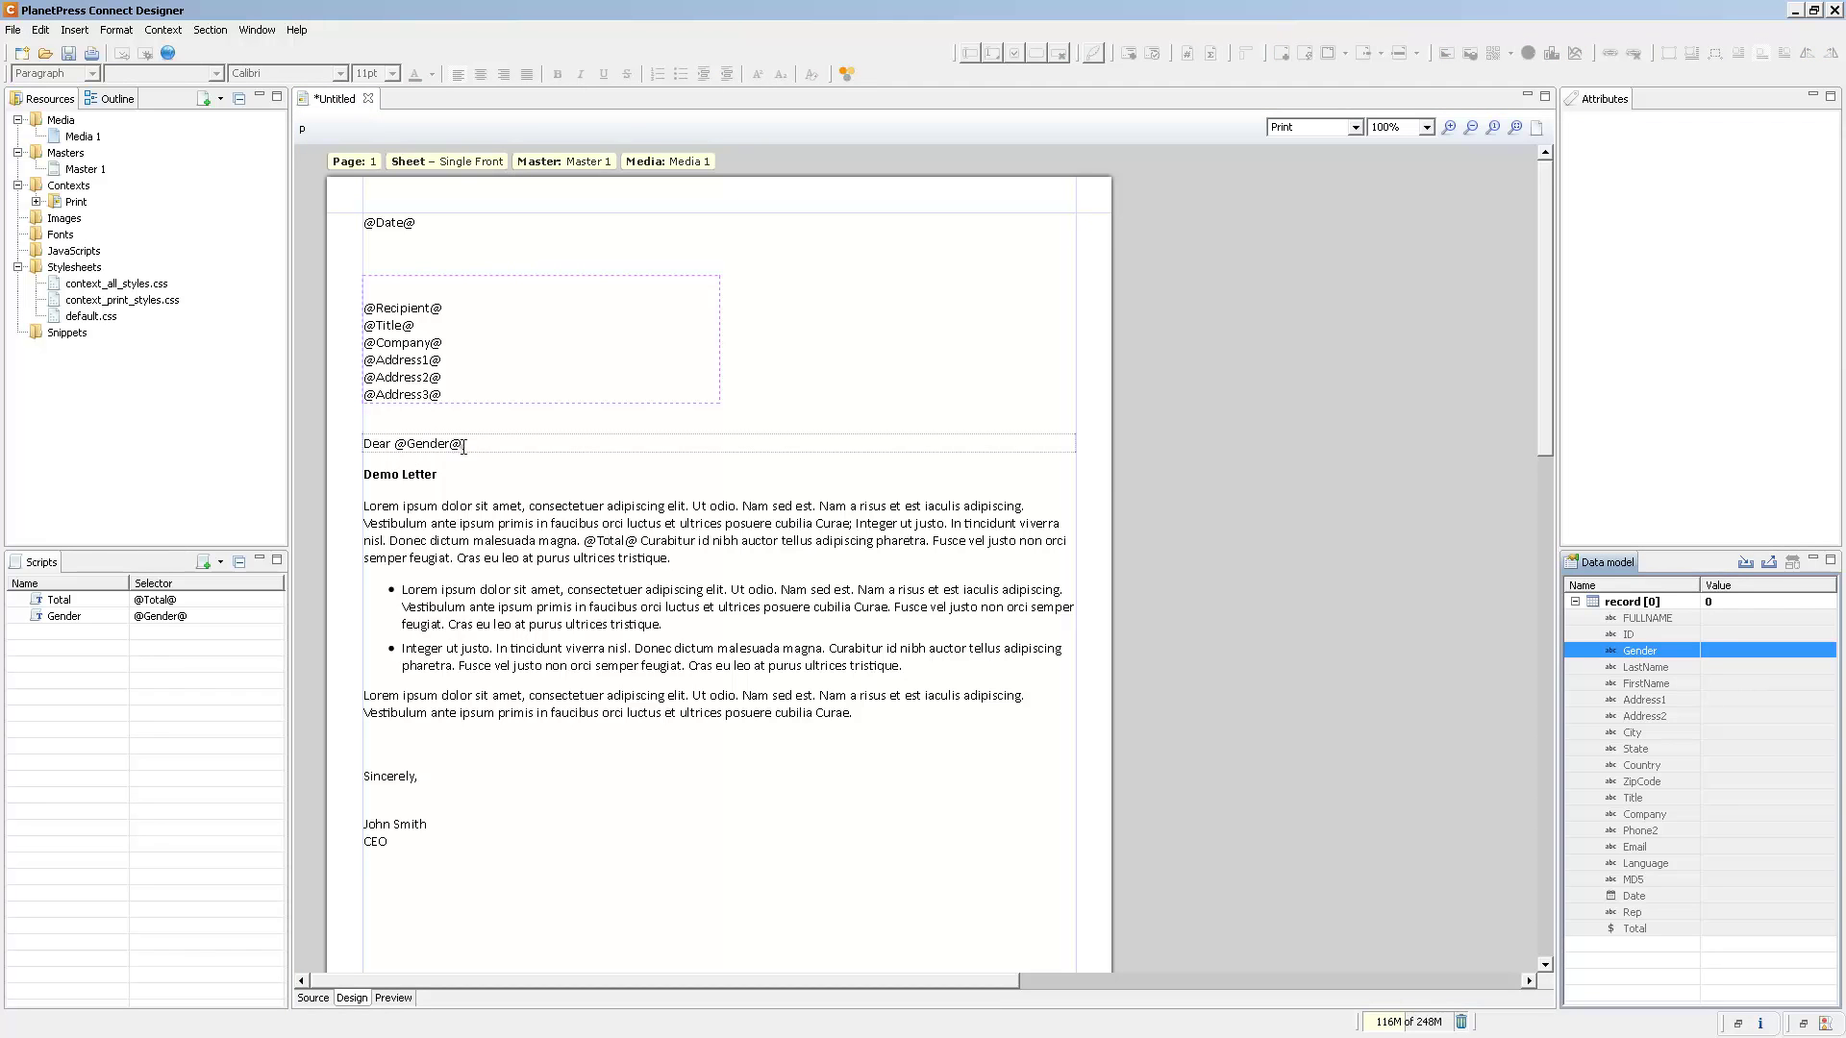
click(463, 447)
drag(1645, 689, 548, 447)
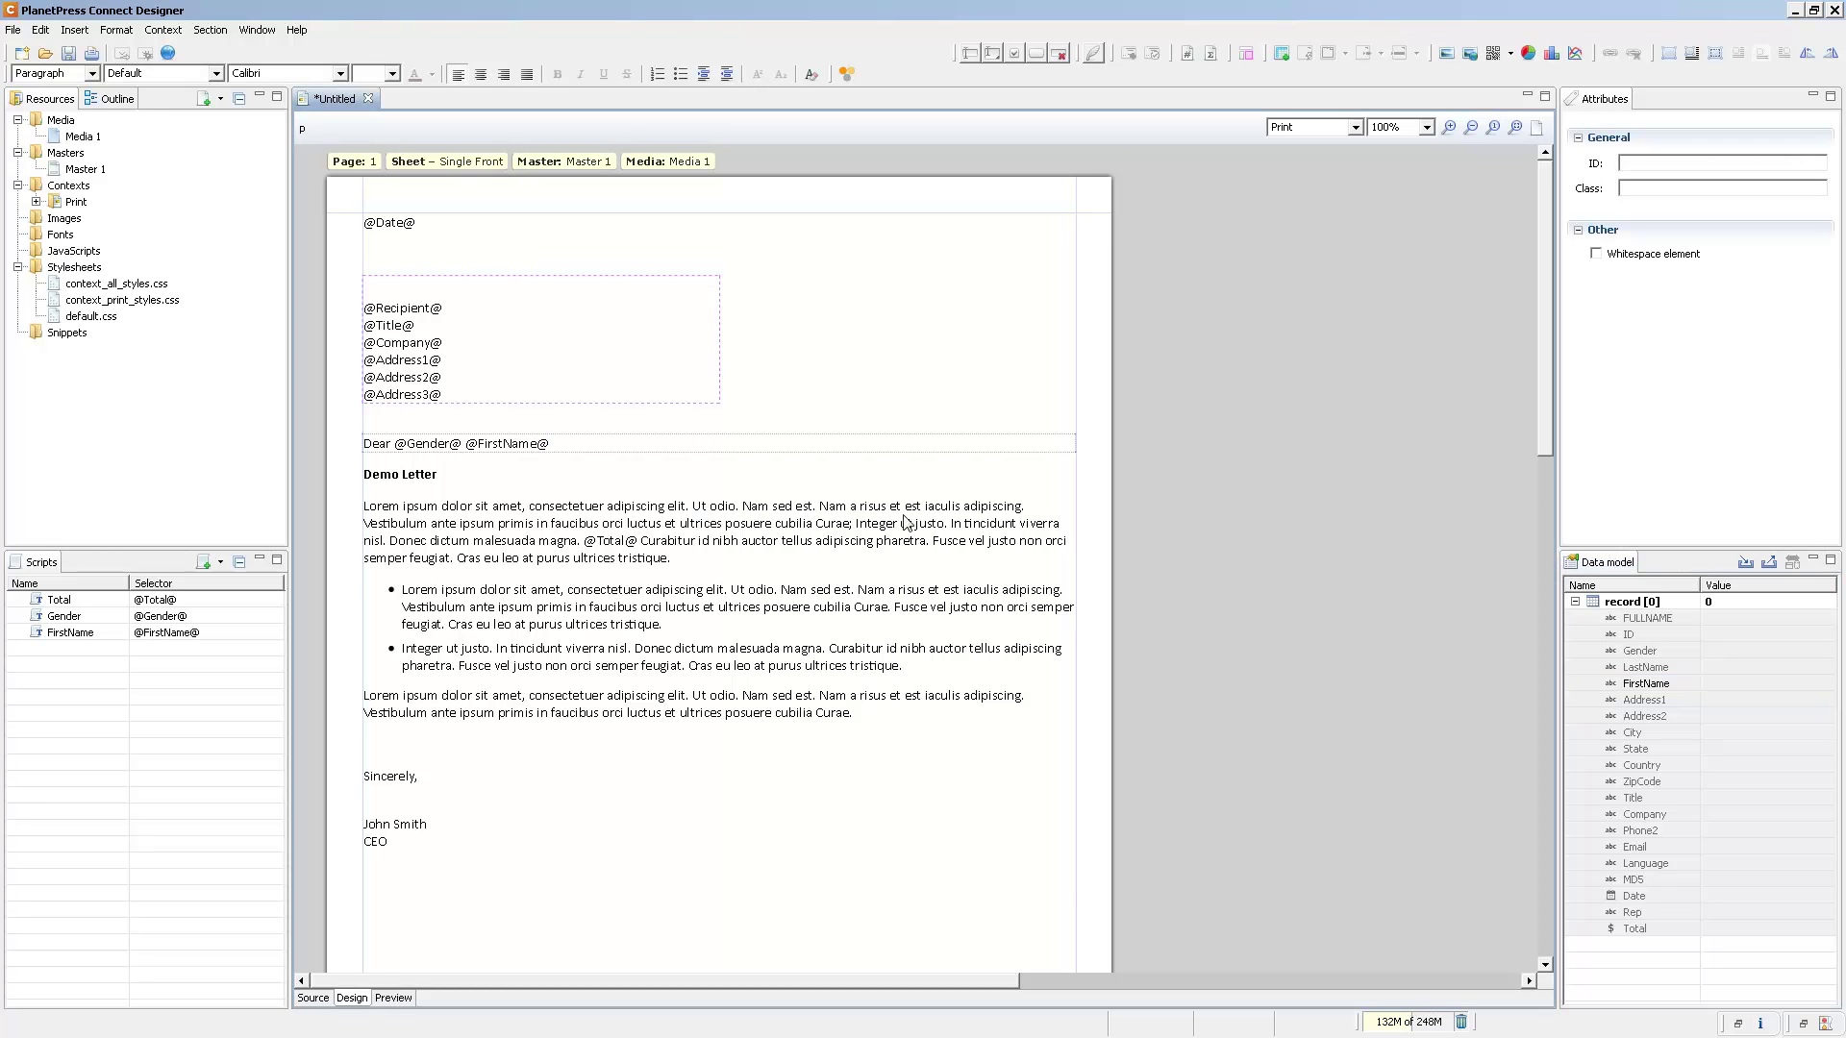
drag(1645, 667, 591, 455)
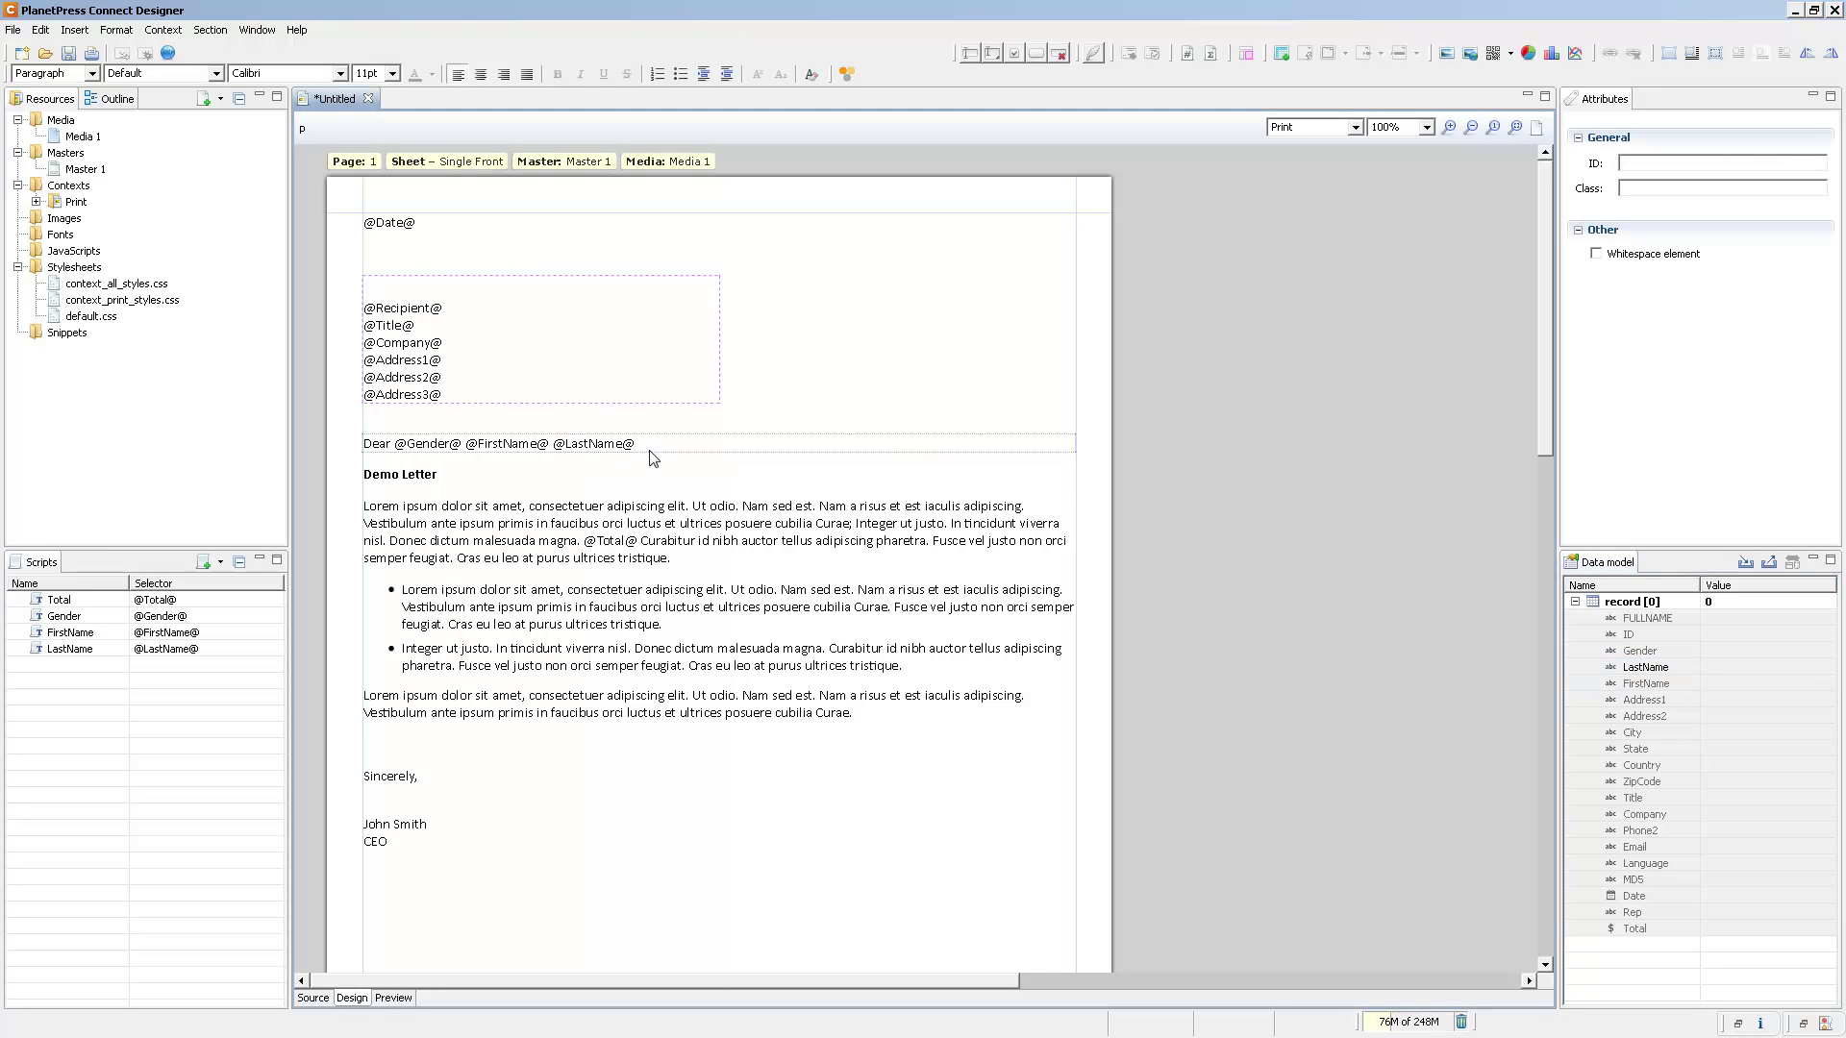
click(651, 445)
text(,)
drag(366, 307, 437, 309)
right_click(437, 309)
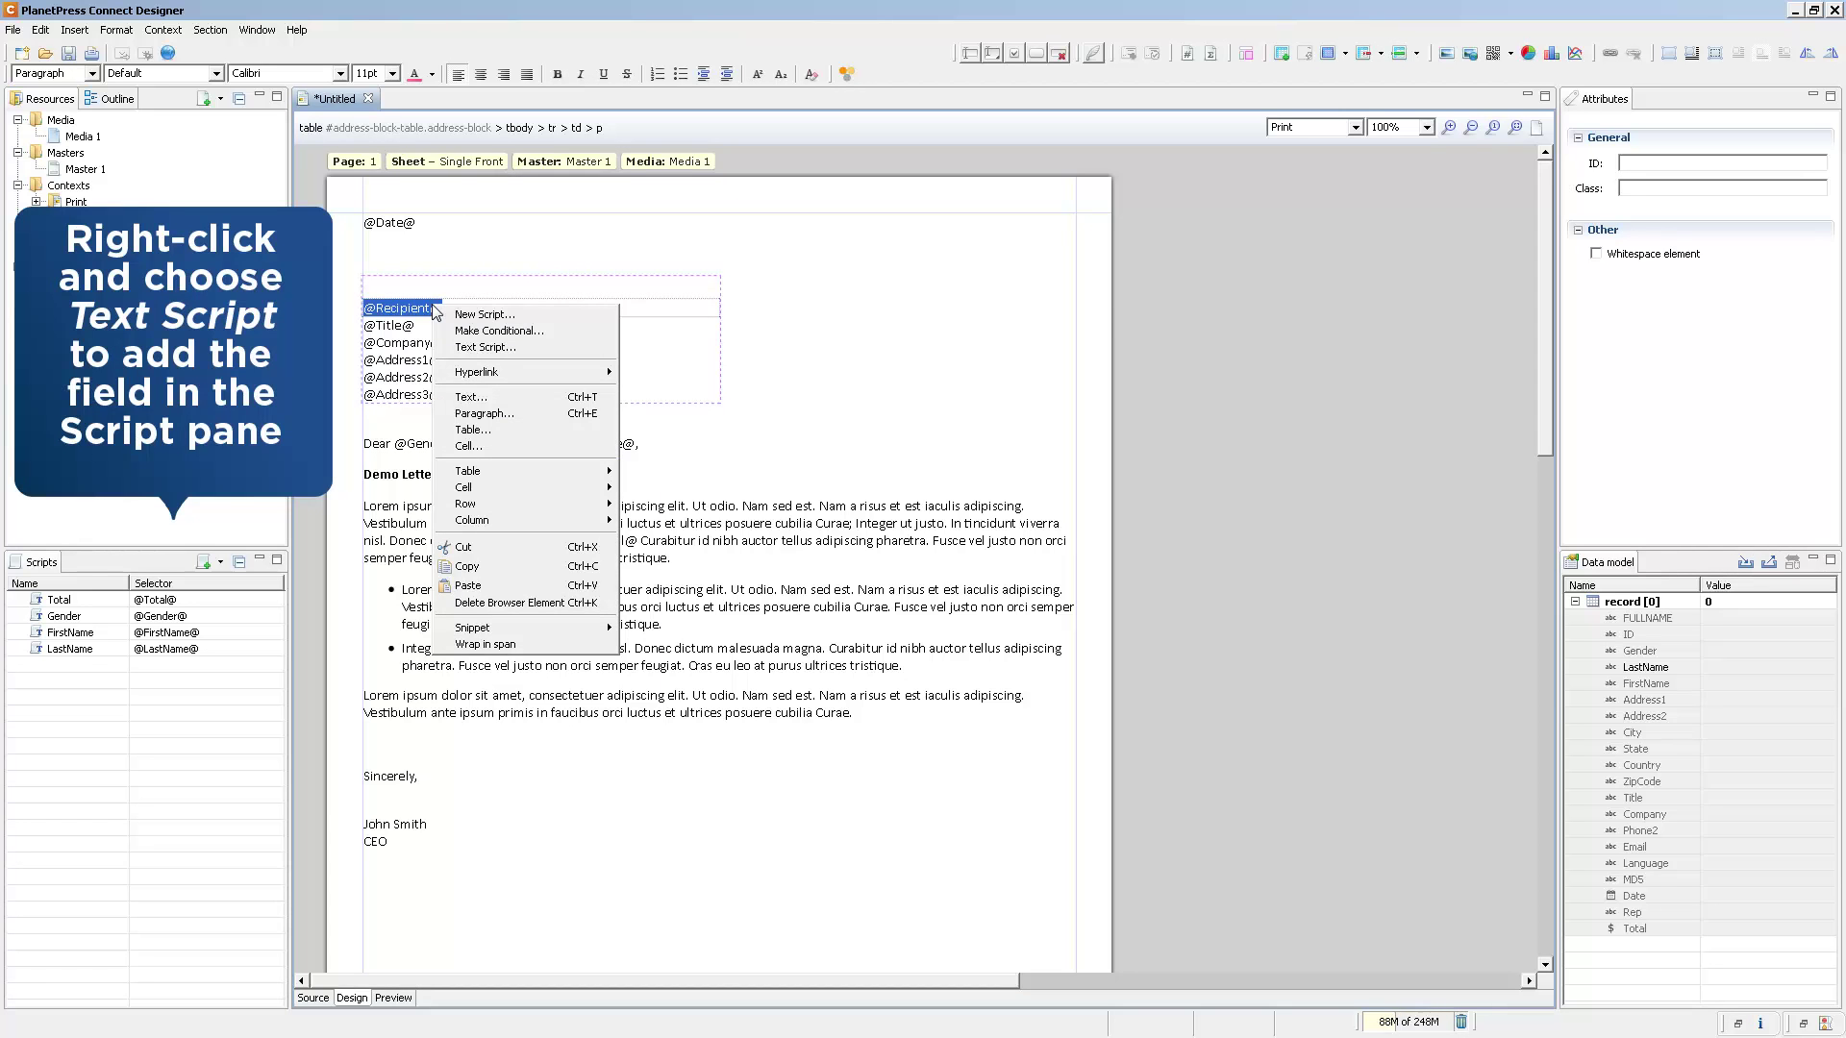
click(505, 347)
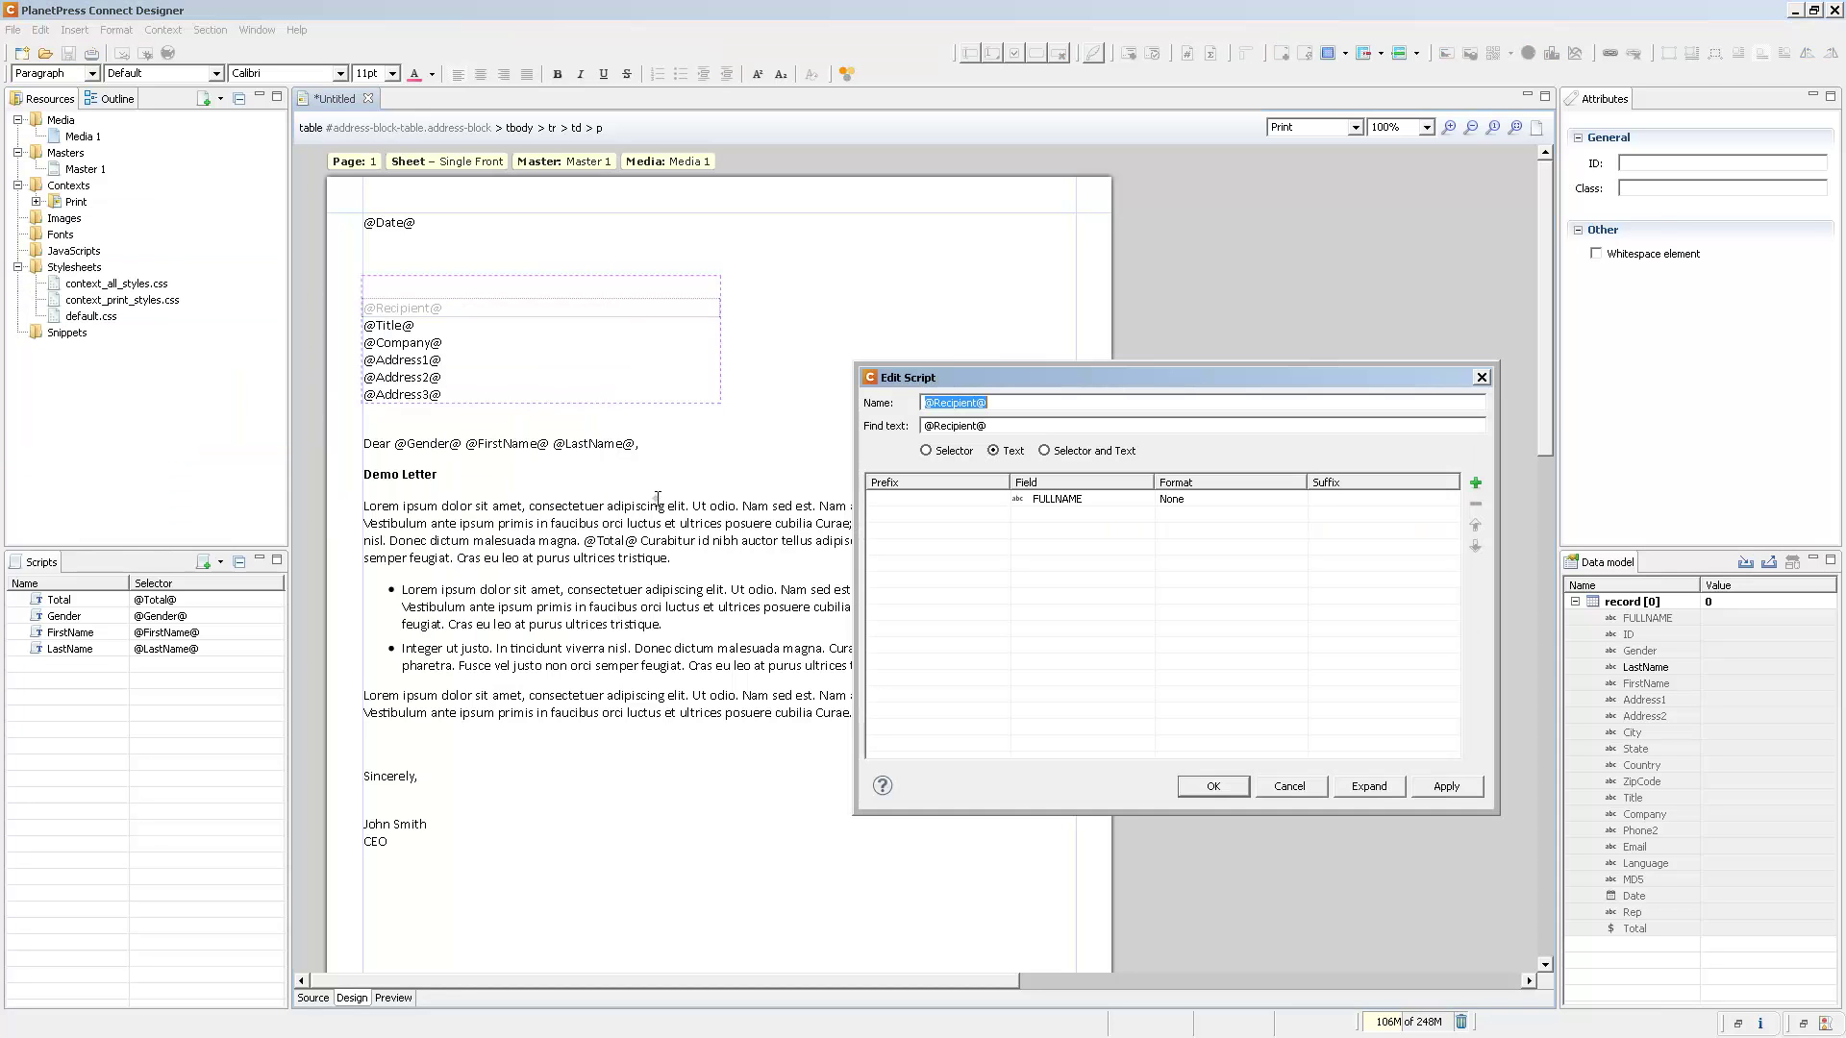
click(1213, 787)
- Add Title, Company and Address1 scripts from their Data model fields
drag(1632, 798, 168, 716)
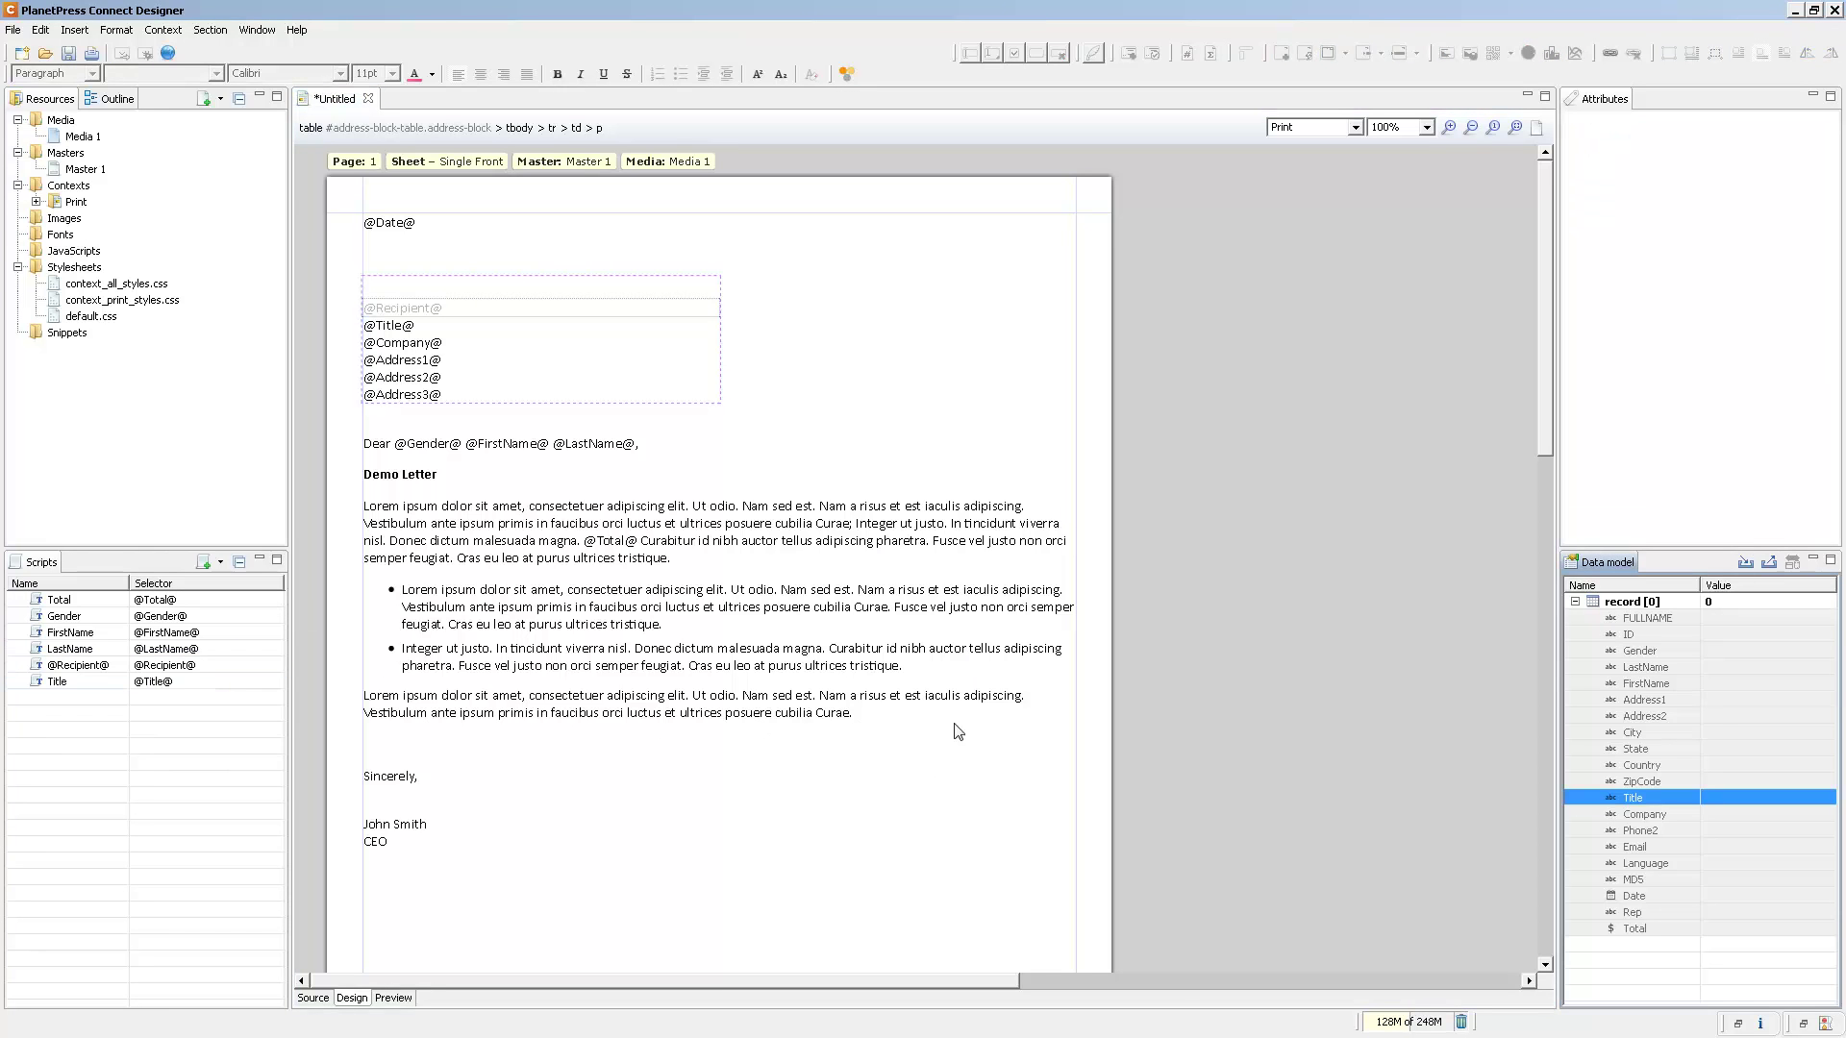
drag(1667, 818, 163, 673)
drag(1645, 703, 233, 736)
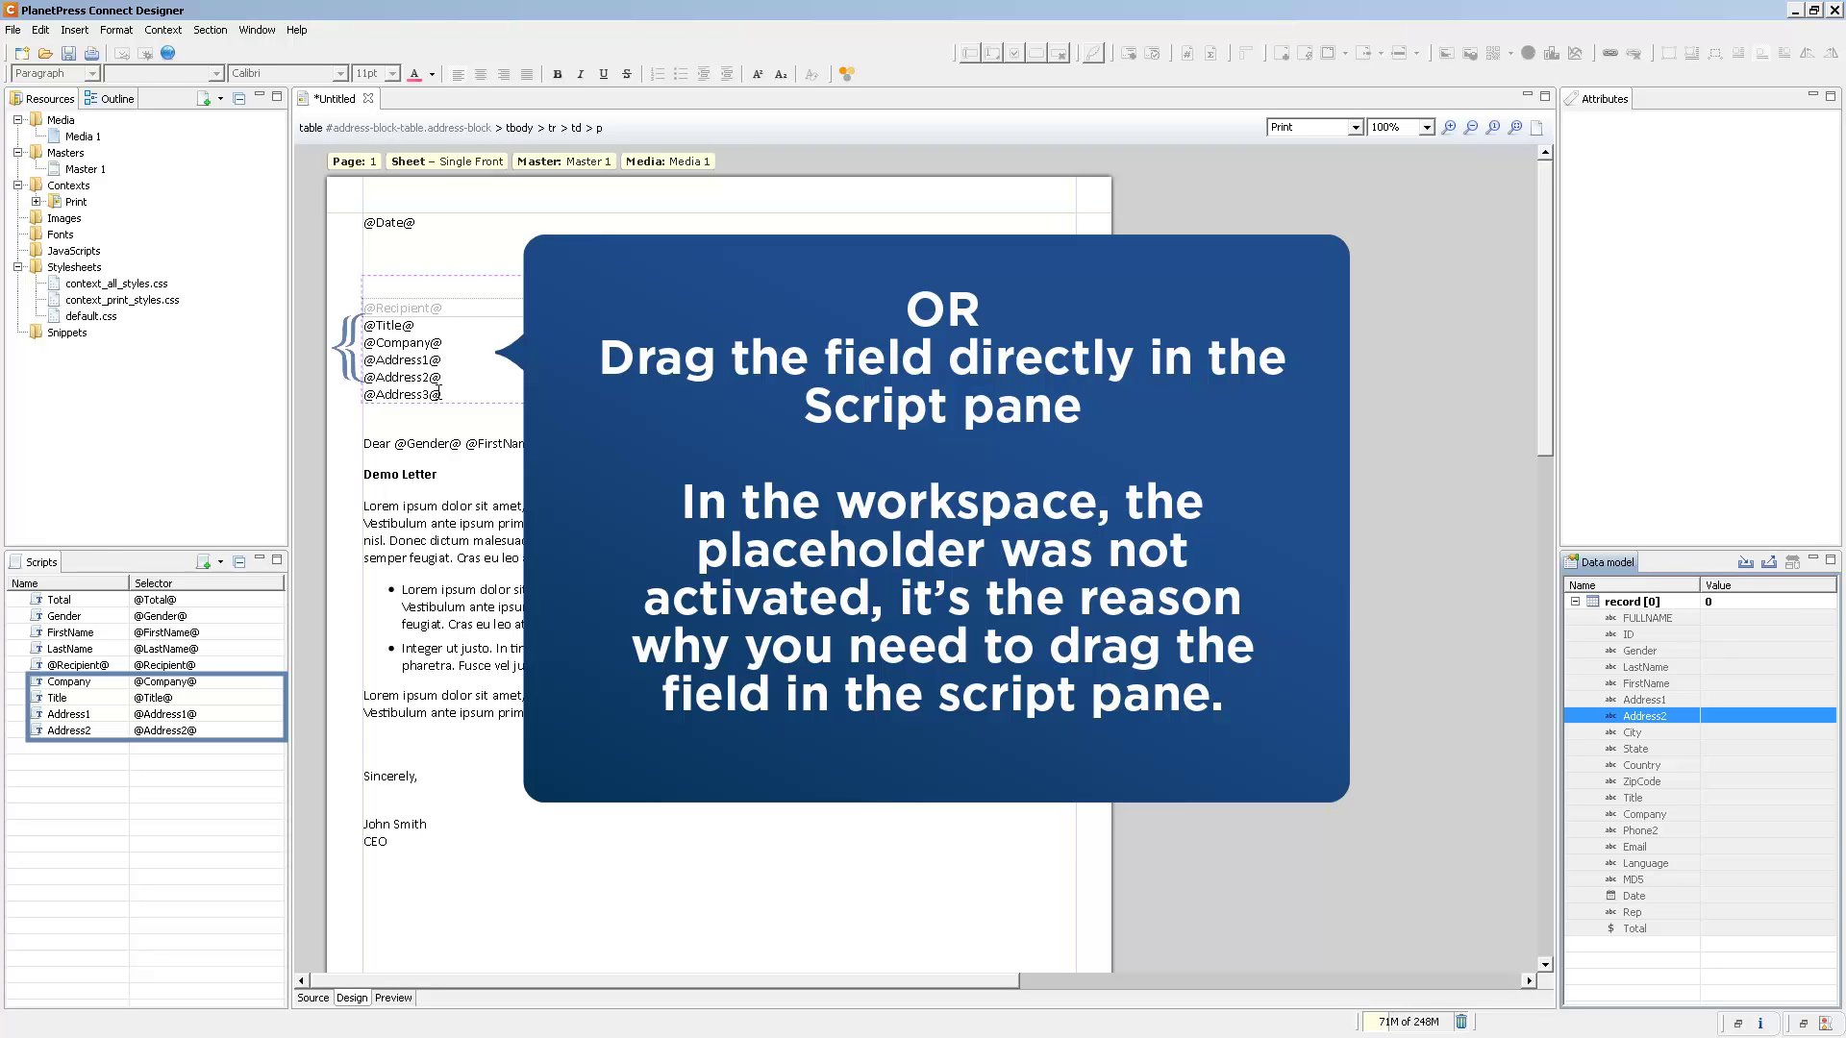
drag(439, 392, 365, 394)
right_click(387, 400)
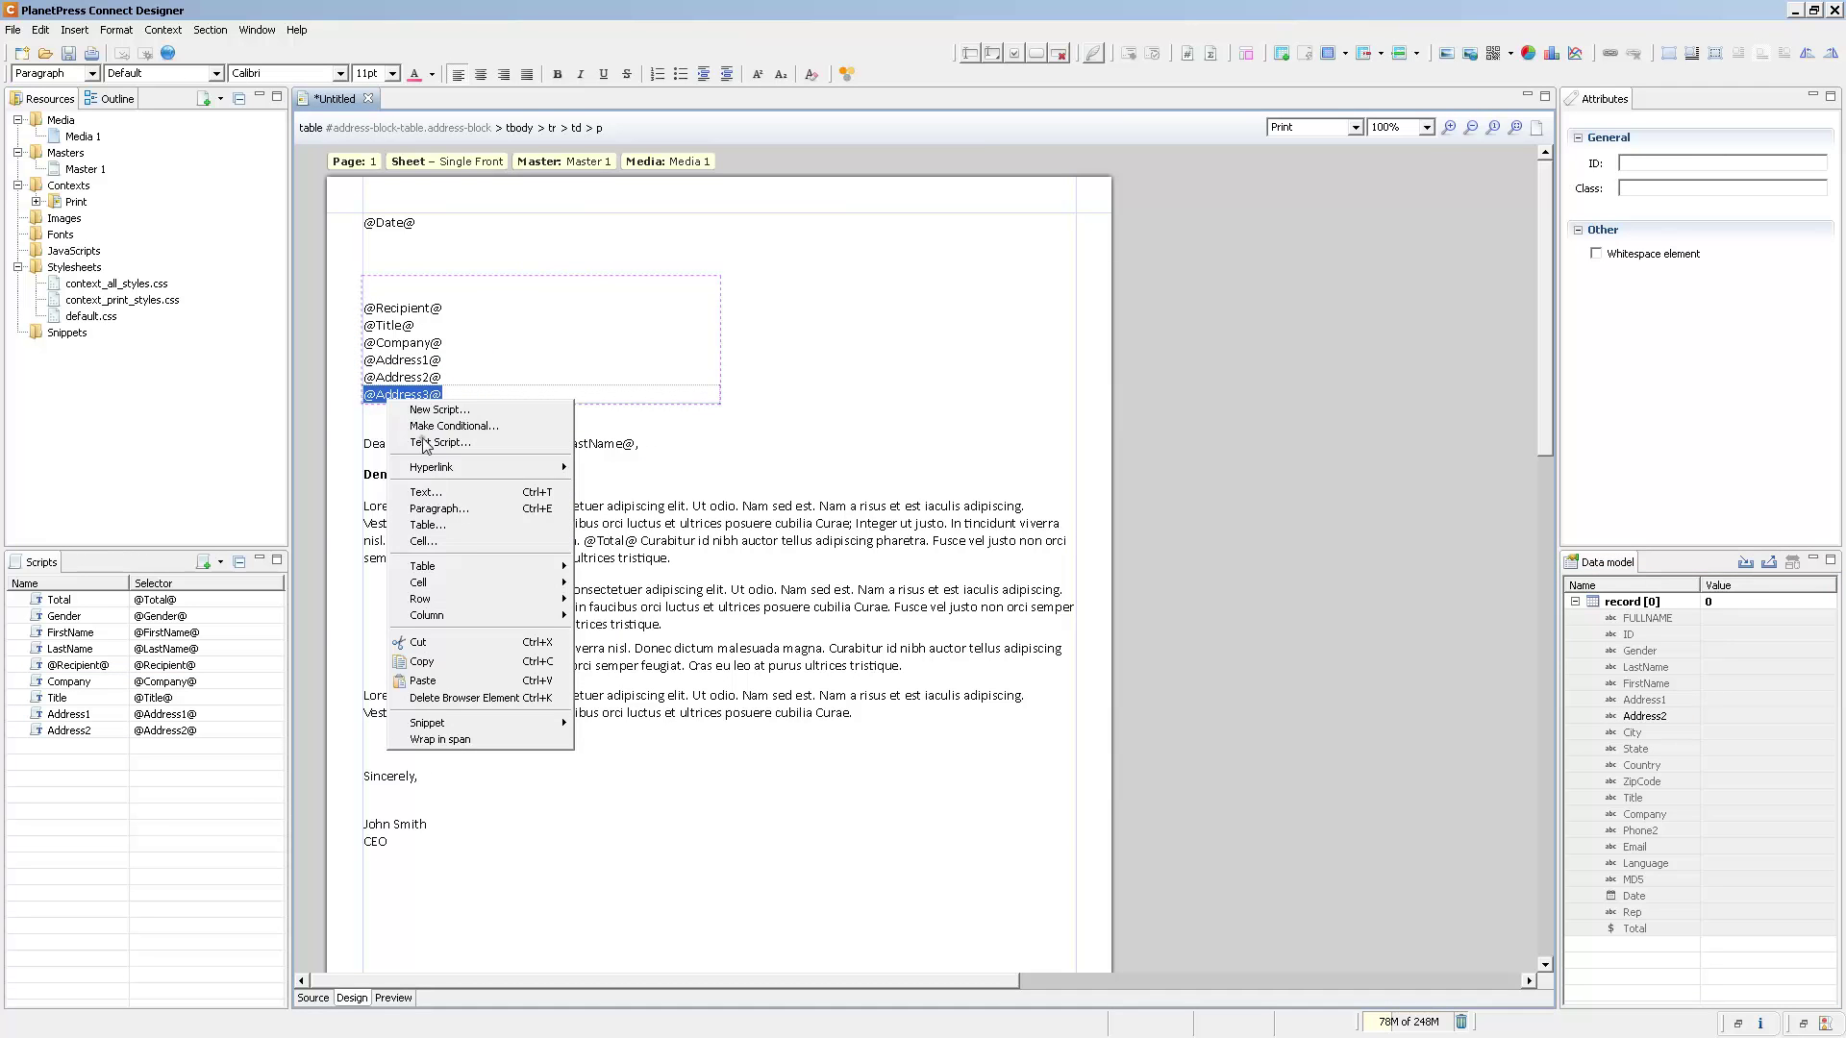
click(427, 442)
click(1146, 503)
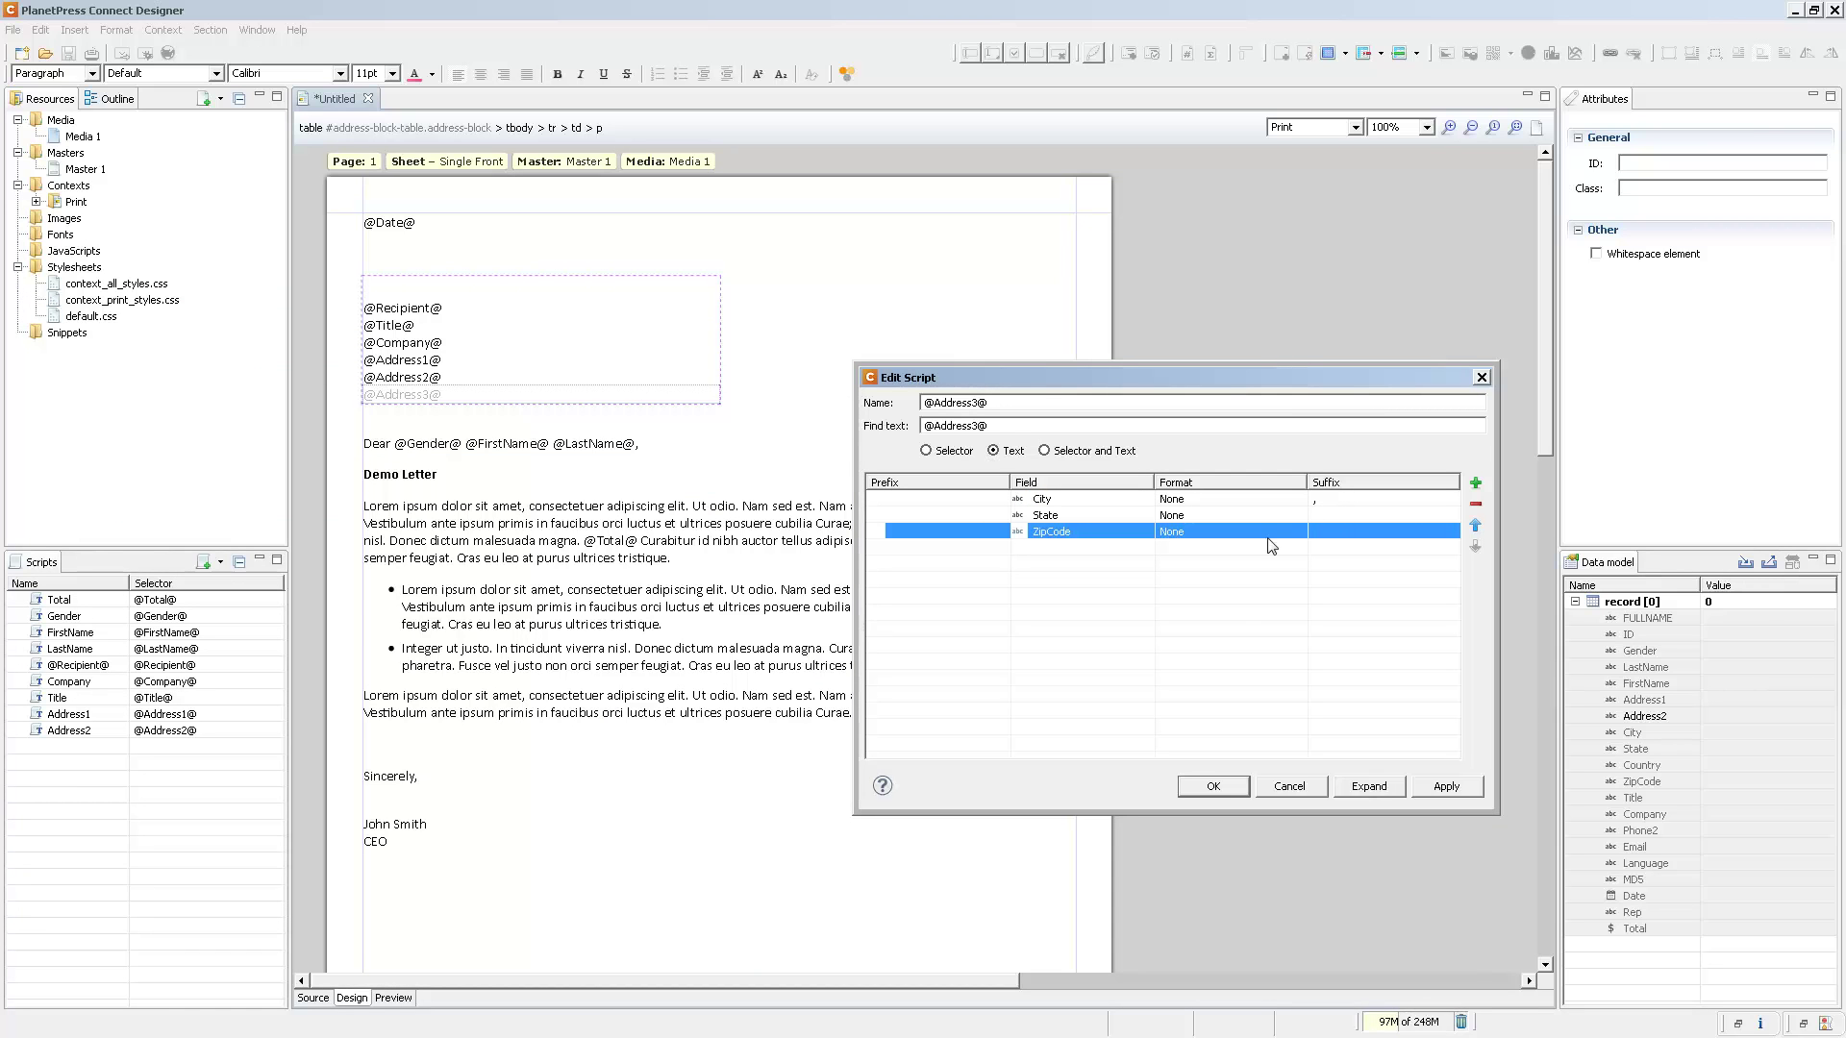
click(1216, 786)
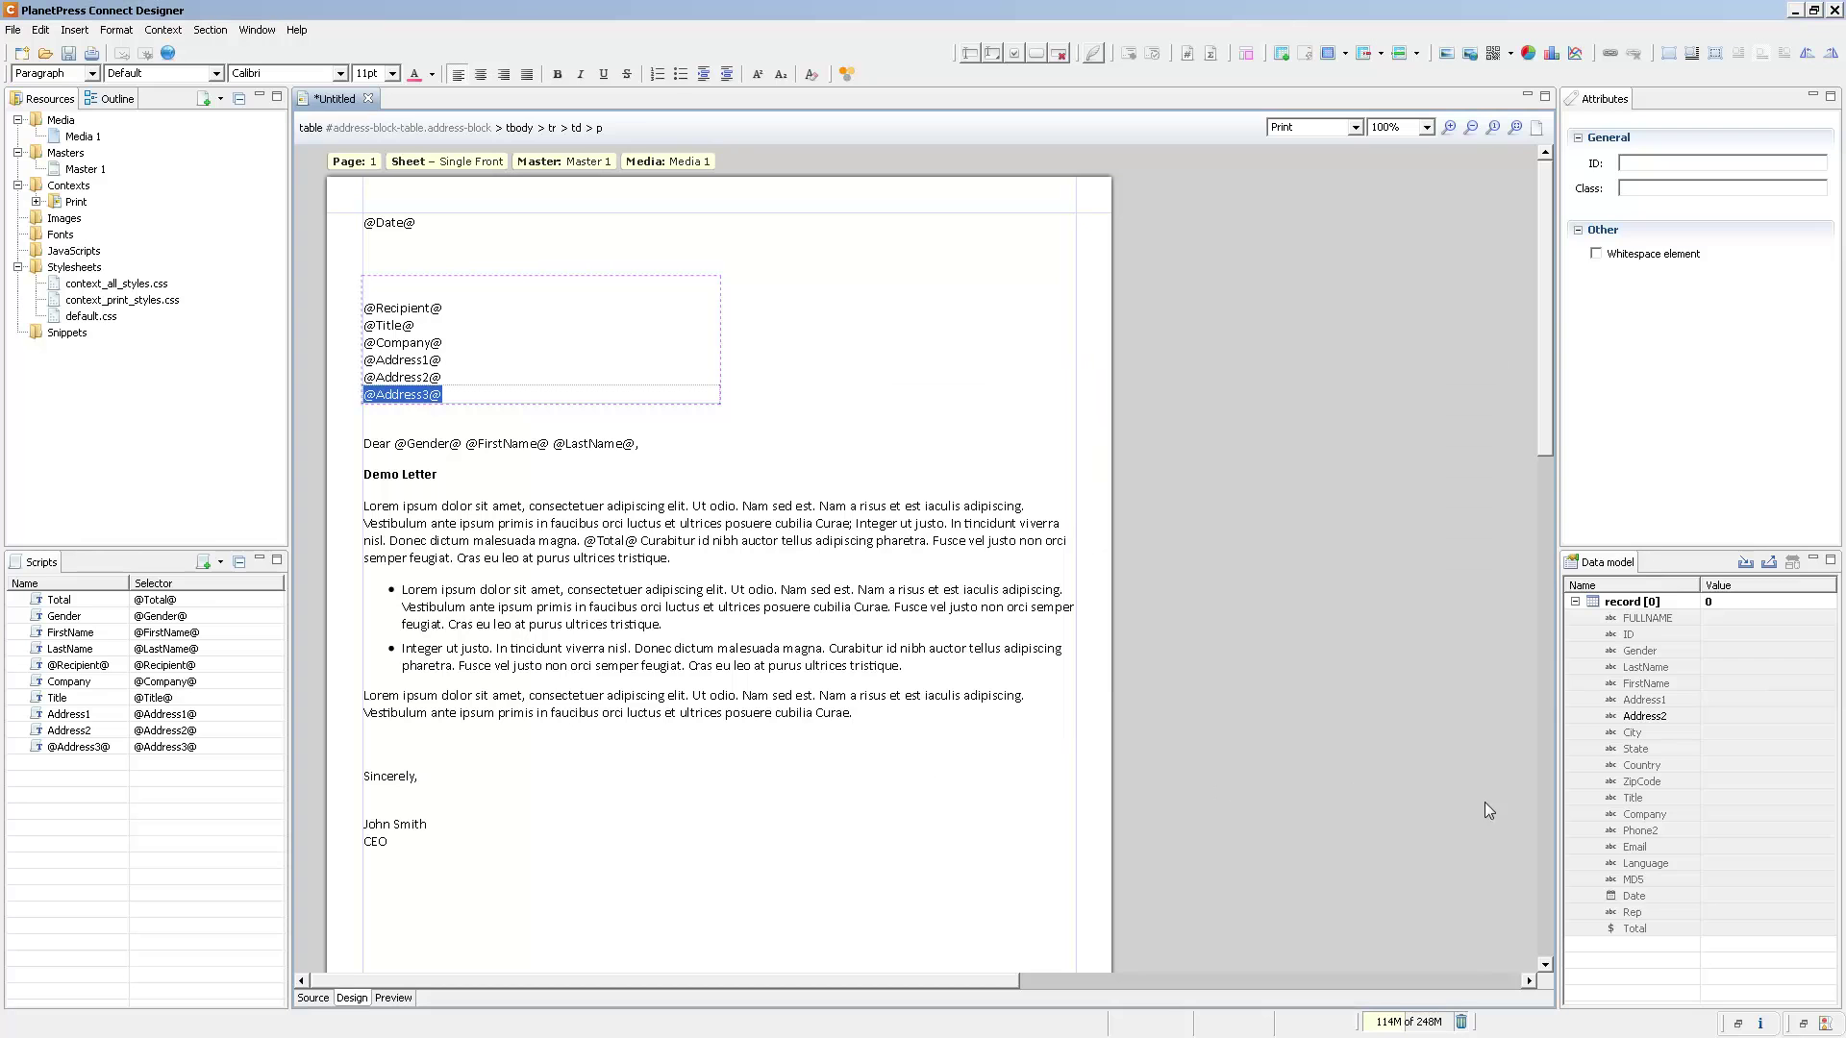
- Add a Date script from the Date field, formatted as Long Date
drag(1633, 896, 176, 769)
double_click(174, 765)
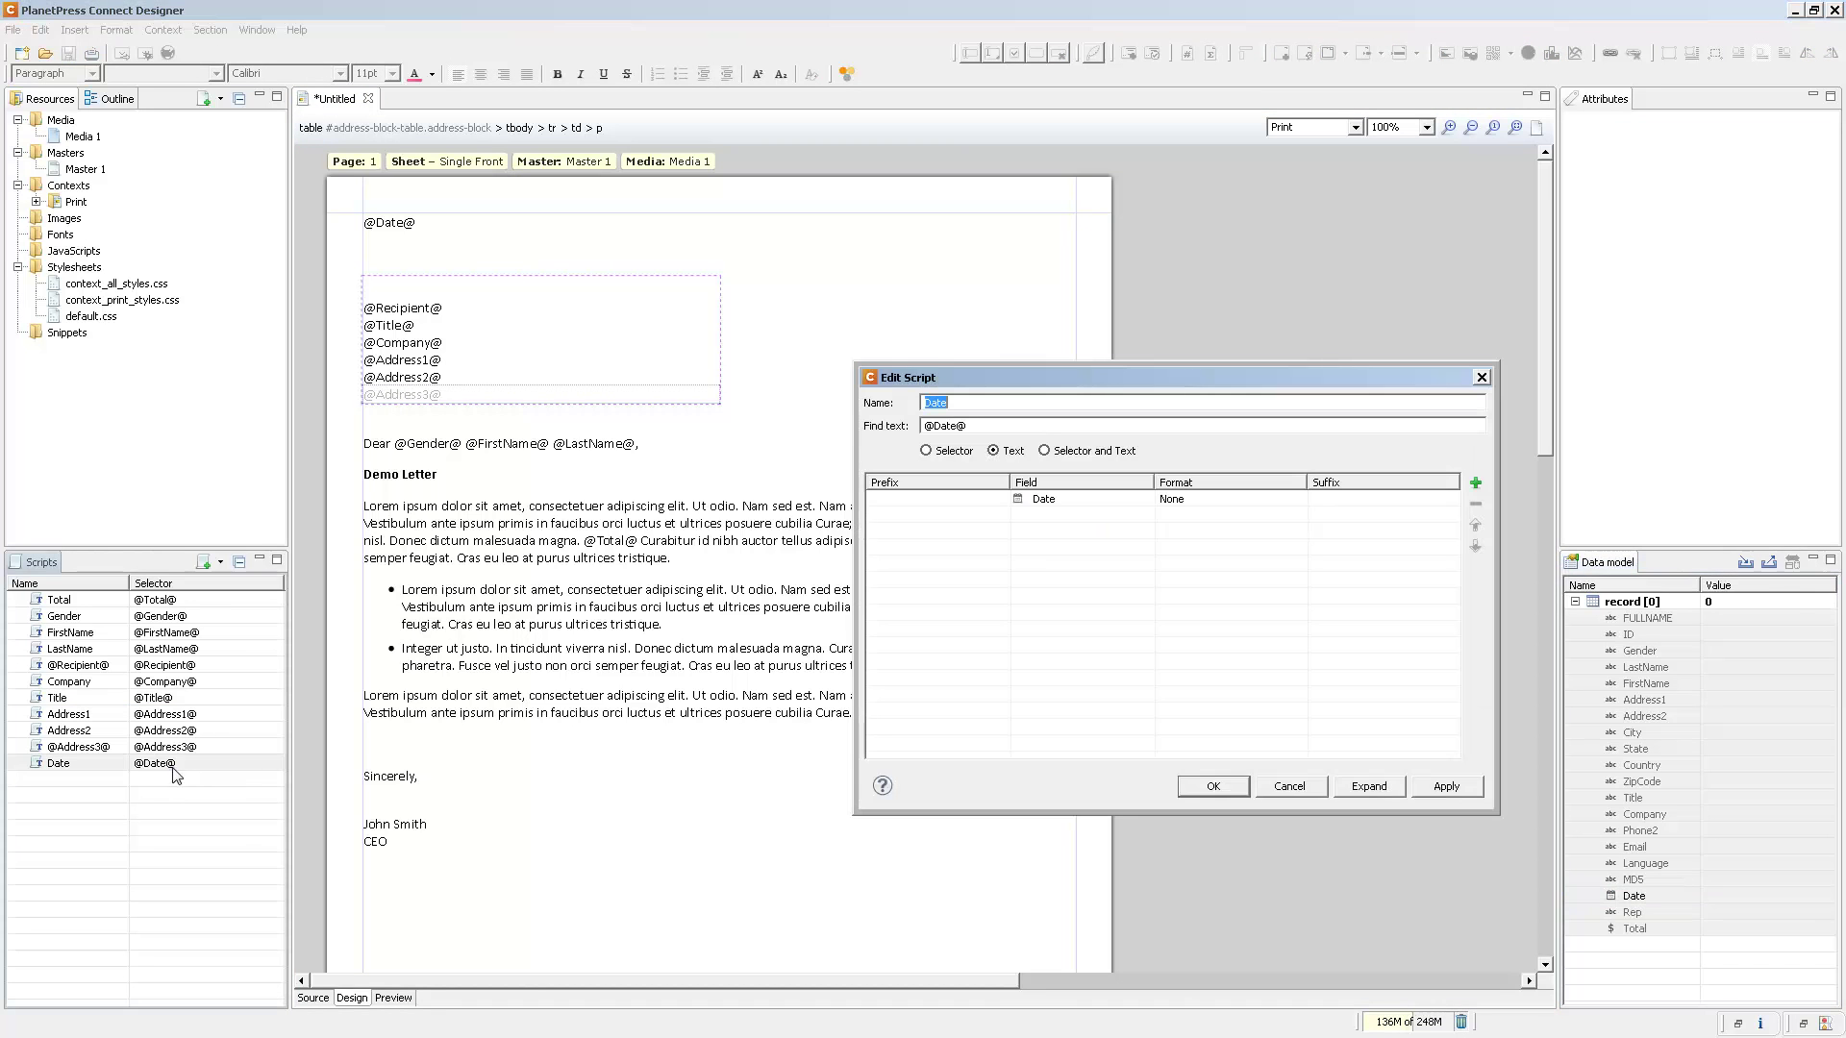
click(1299, 499)
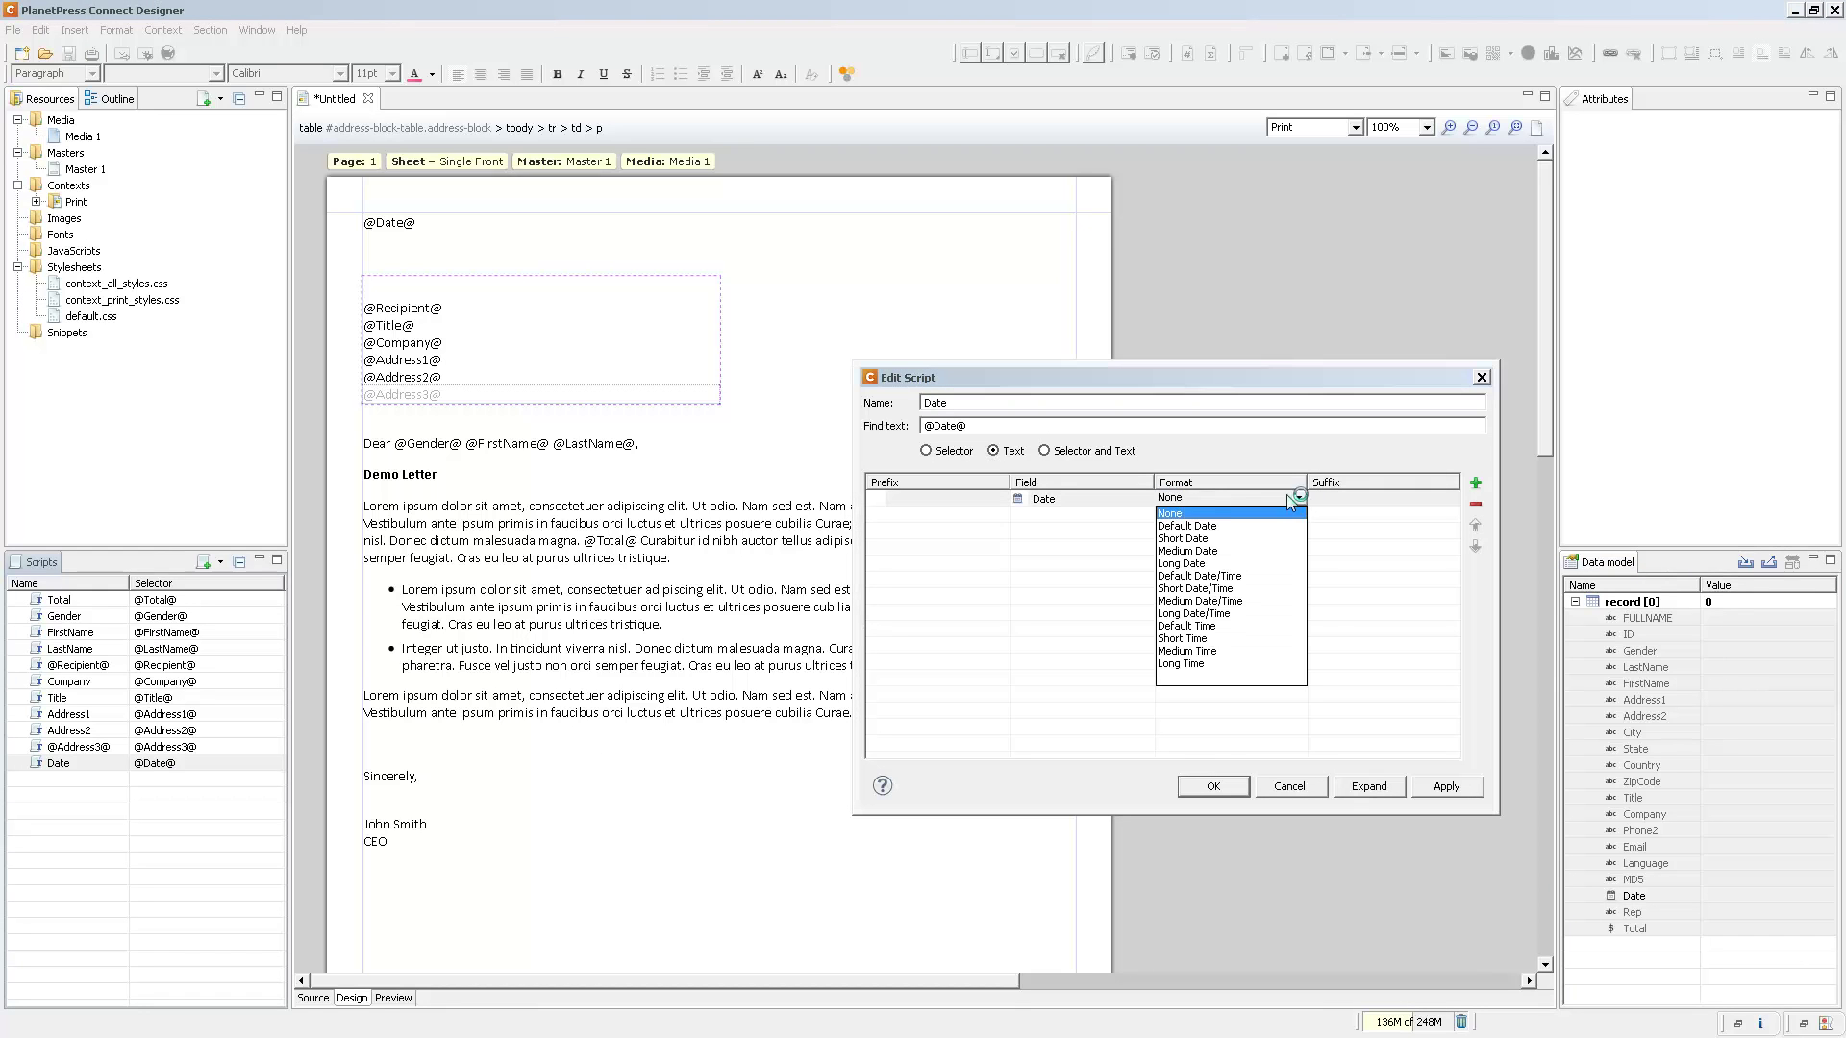
click(1184, 563)
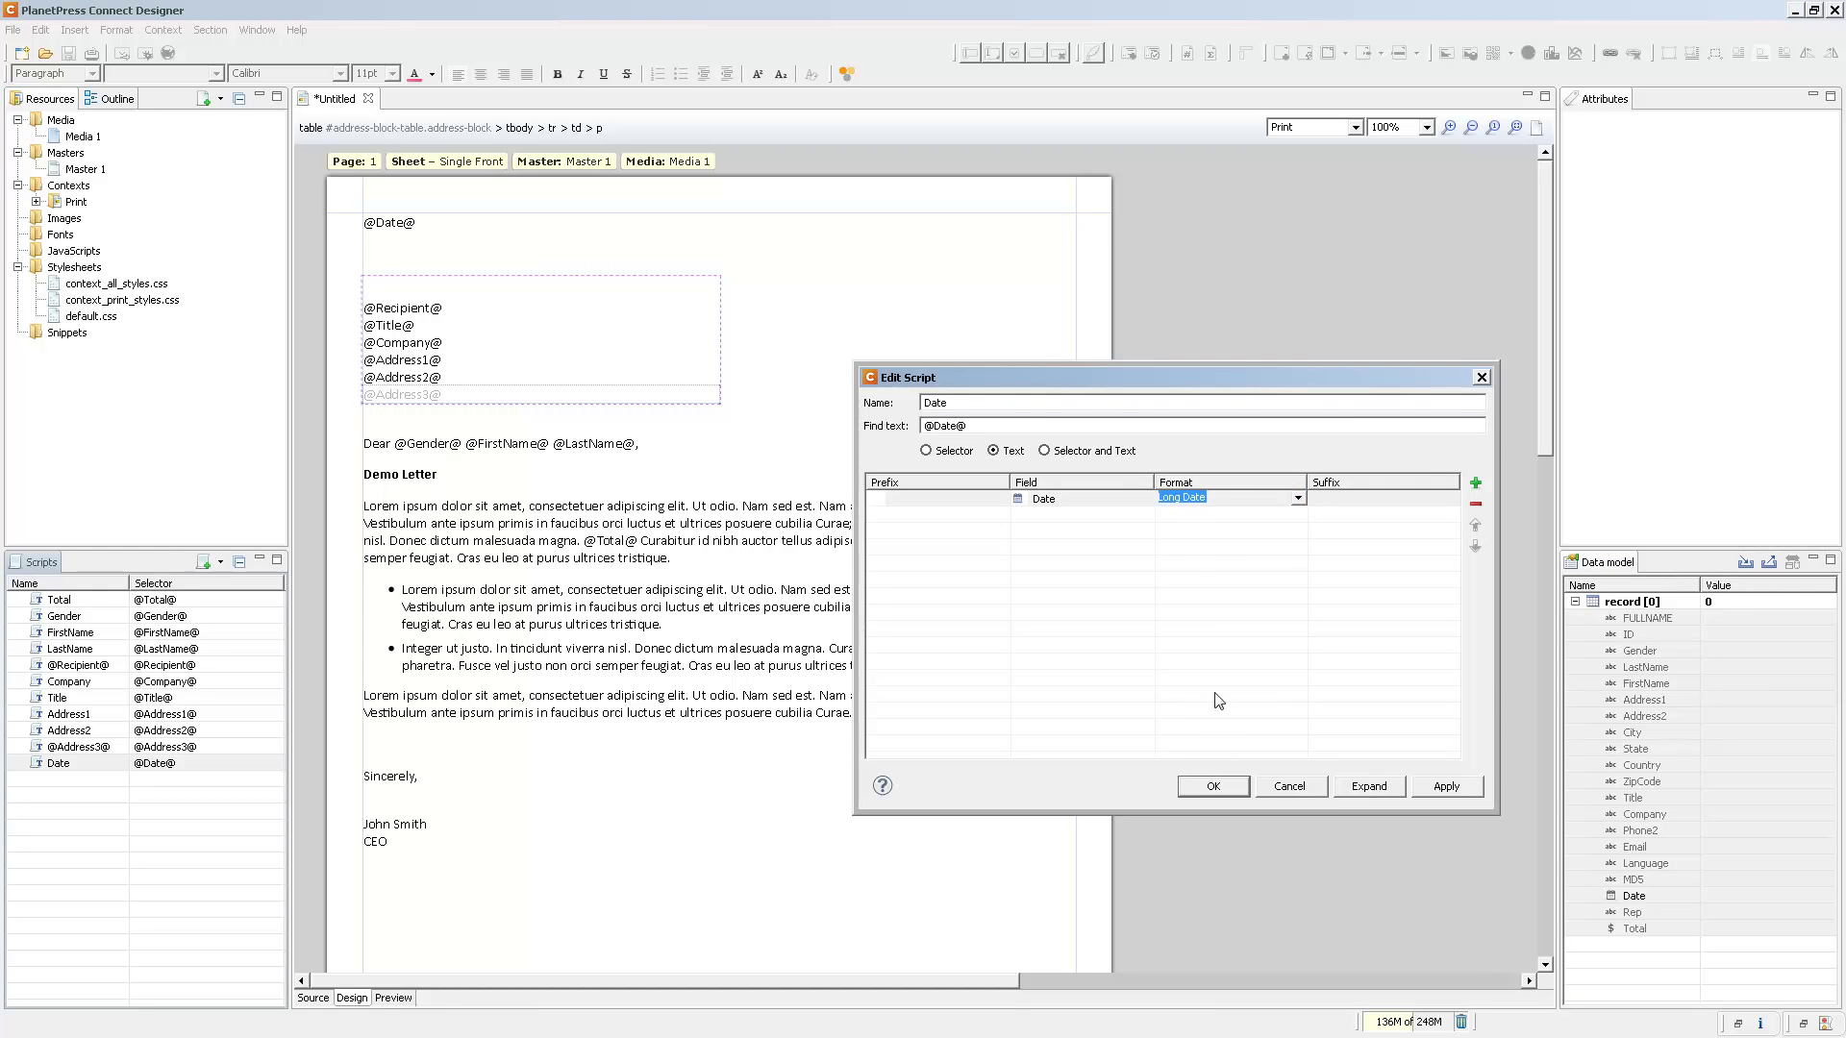
click(1213, 787)
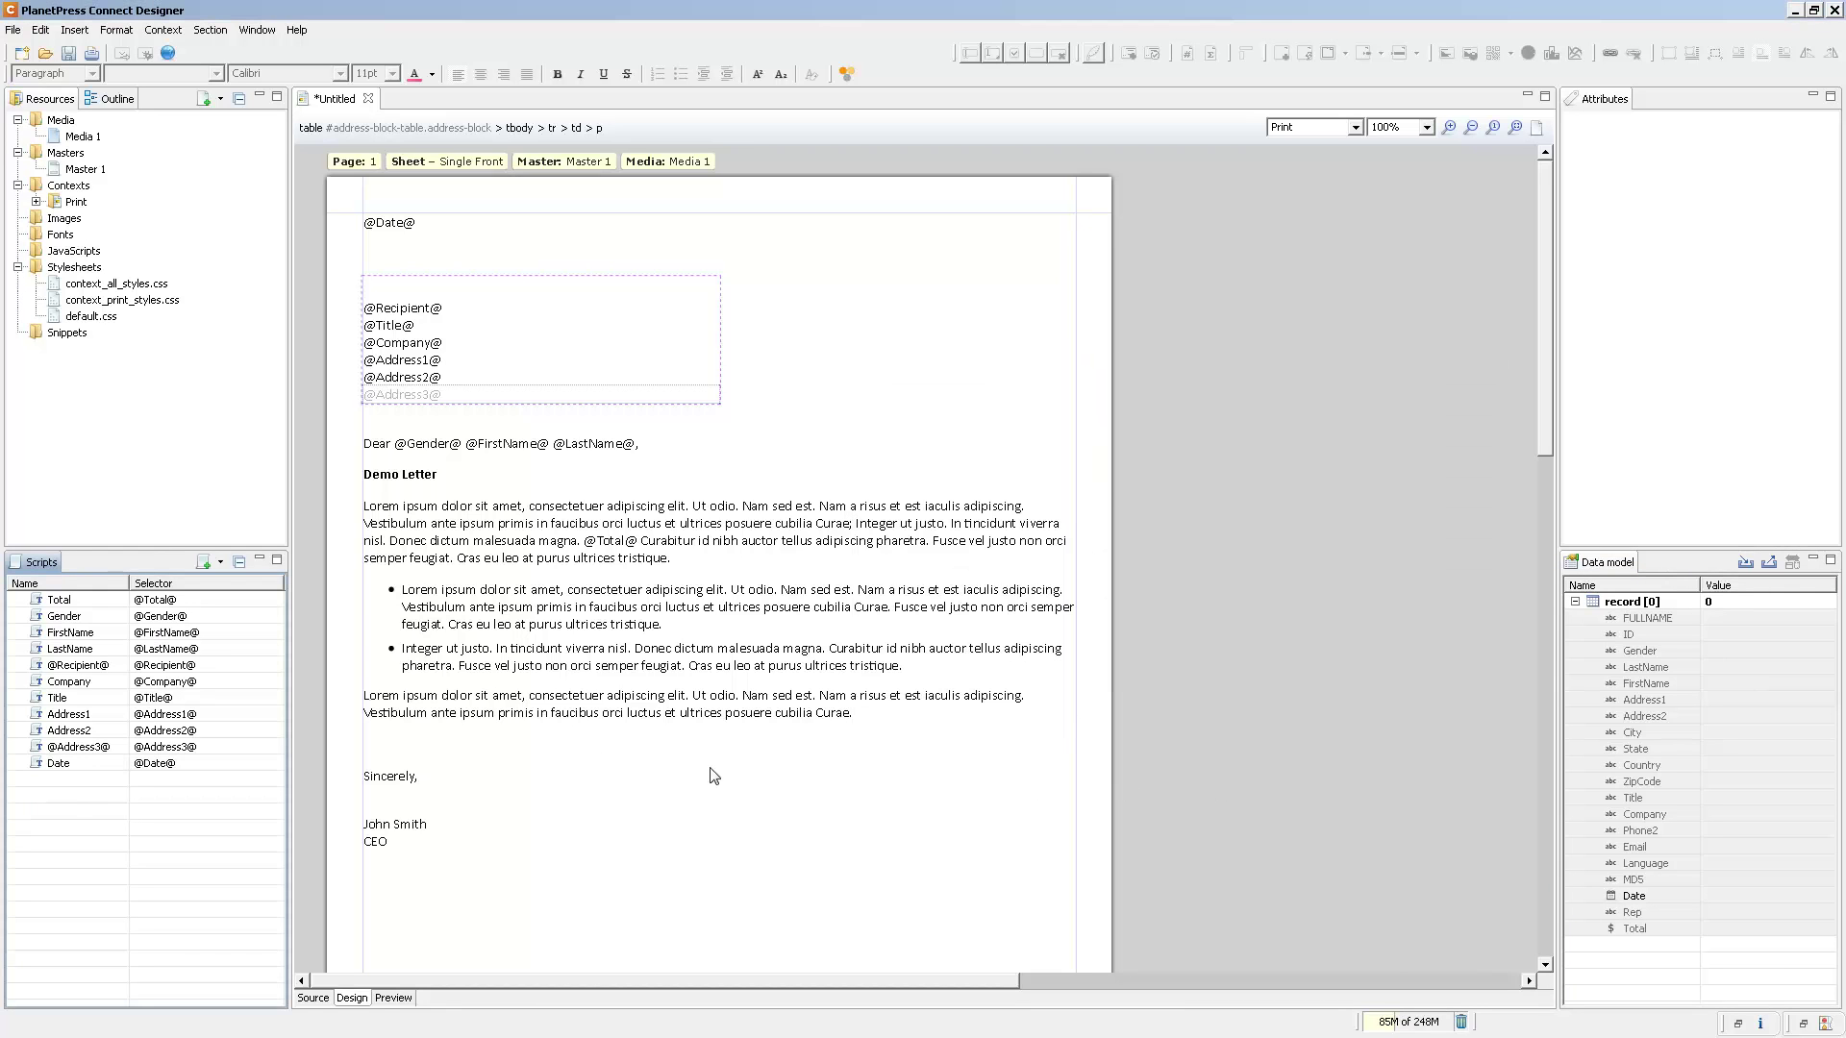
- Set the Total script's format to Currency and preview the letter
double_click(121, 601)
click(1303, 499)
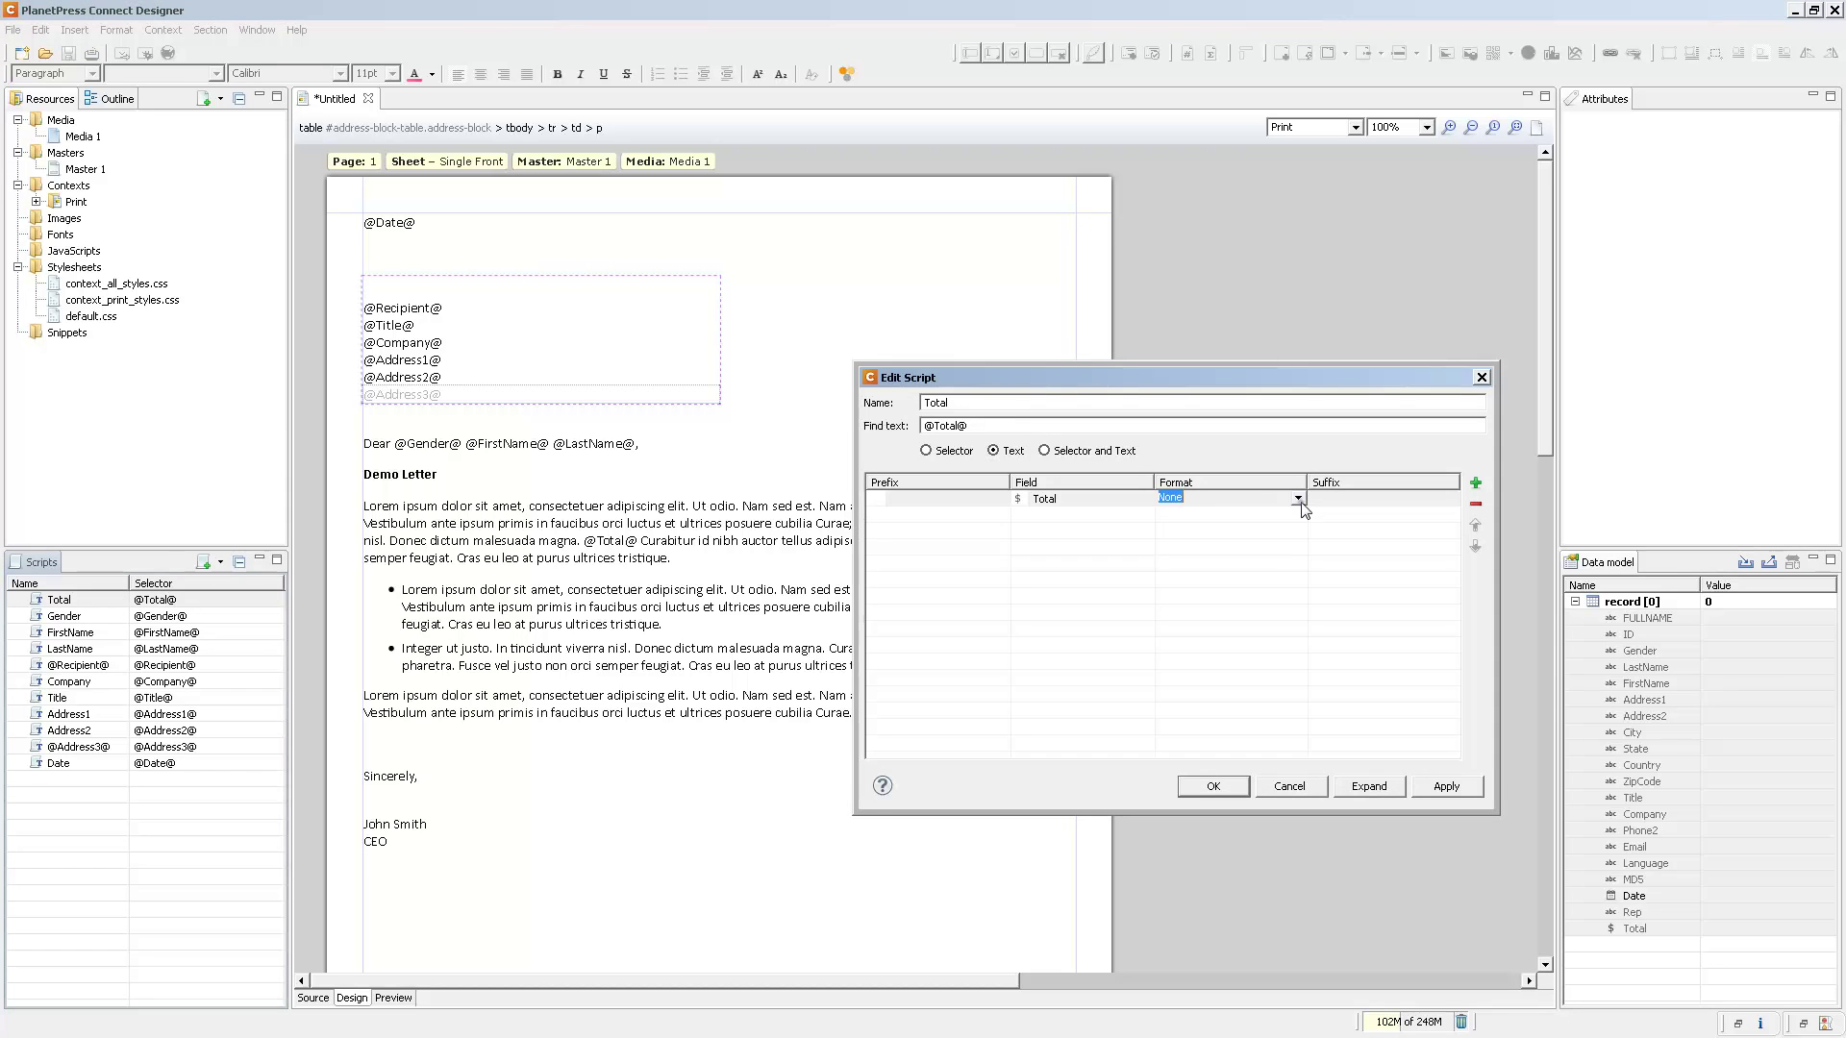
click(1271, 499)
click(1190, 526)
click(1213, 786)
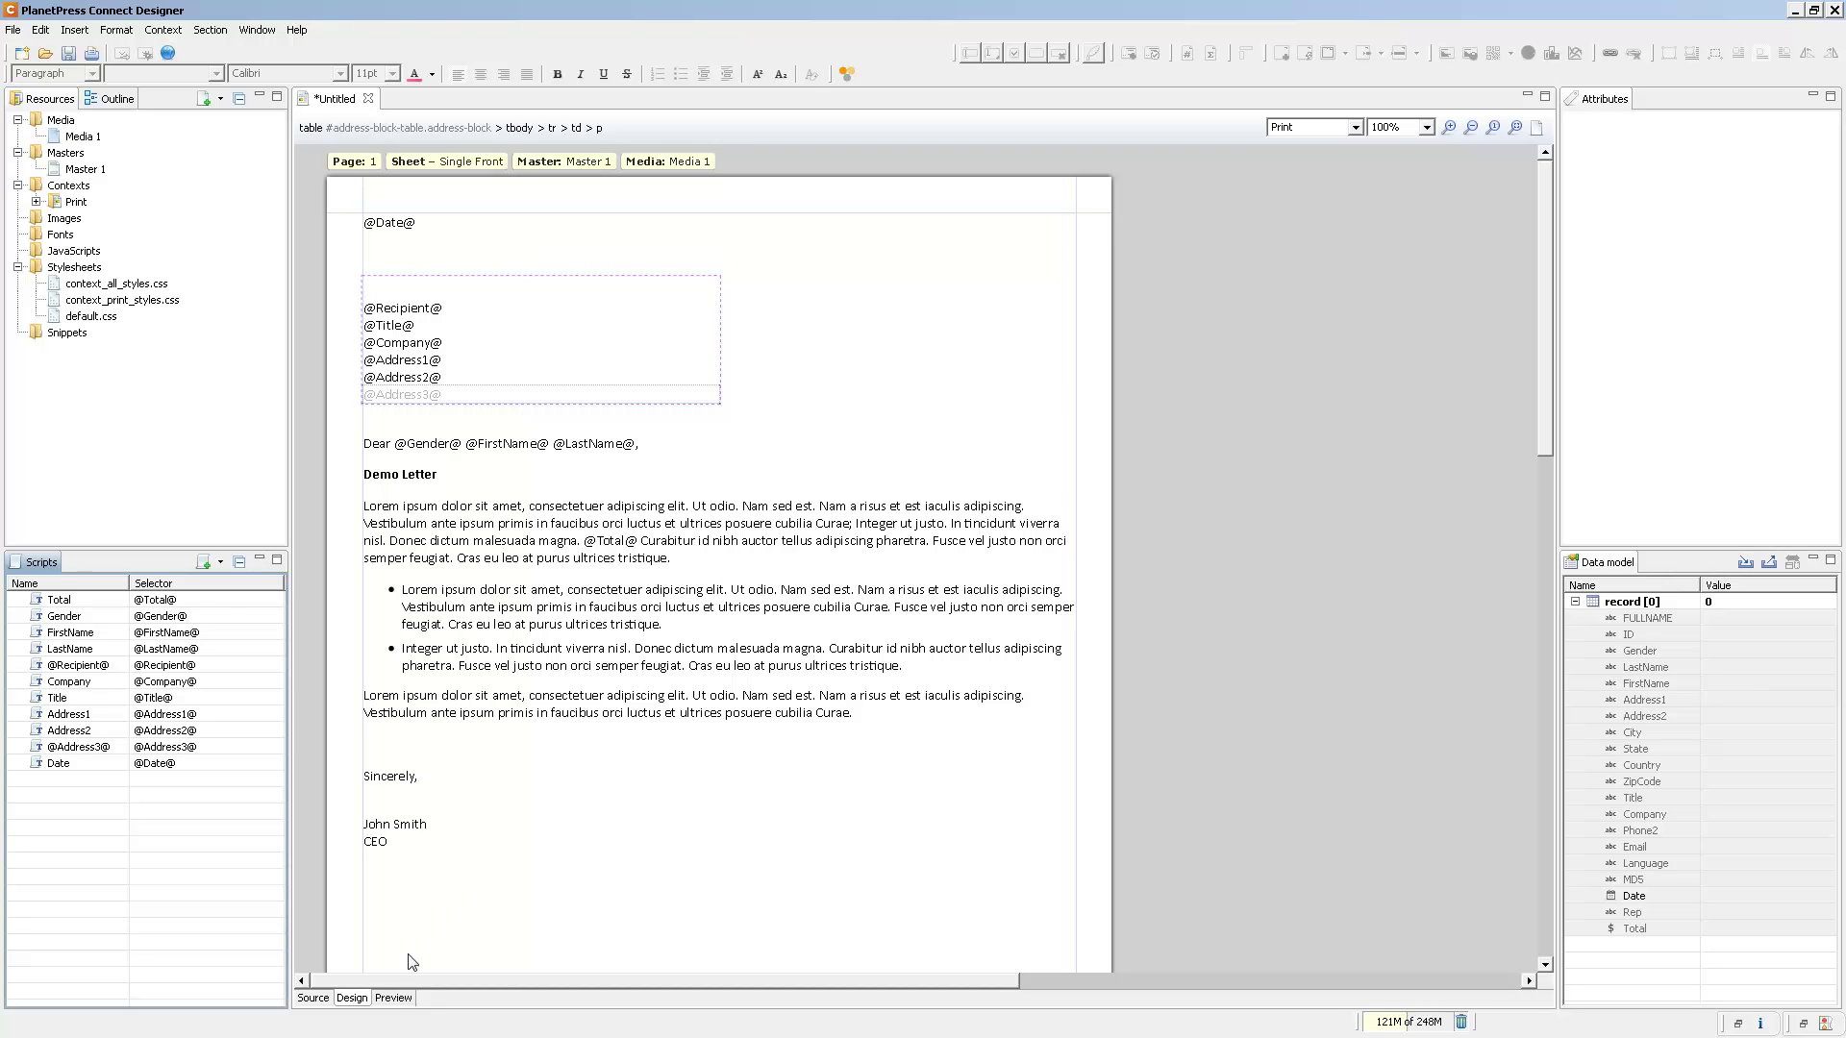
click(393, 999)
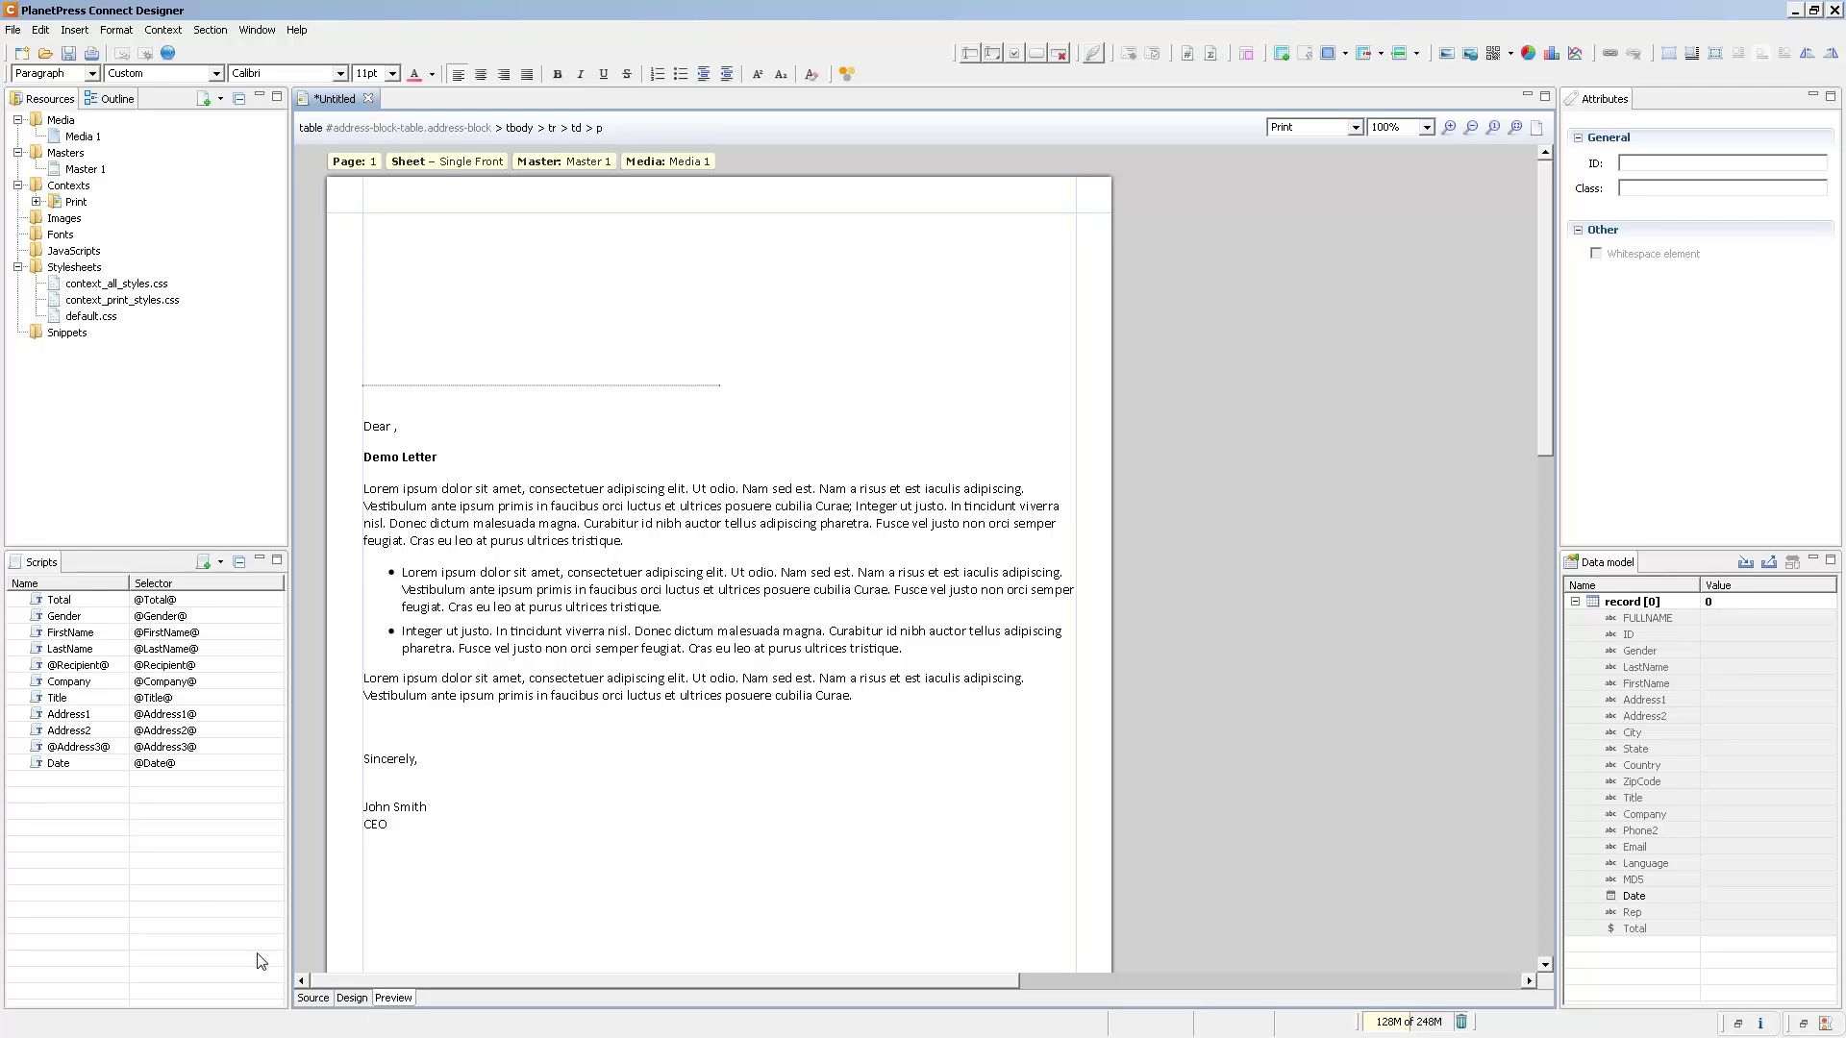
- Open Promo-XML-Clients.OL-datamapper from OLSG > DMConfigs and return to the letter template
click(44, 54)
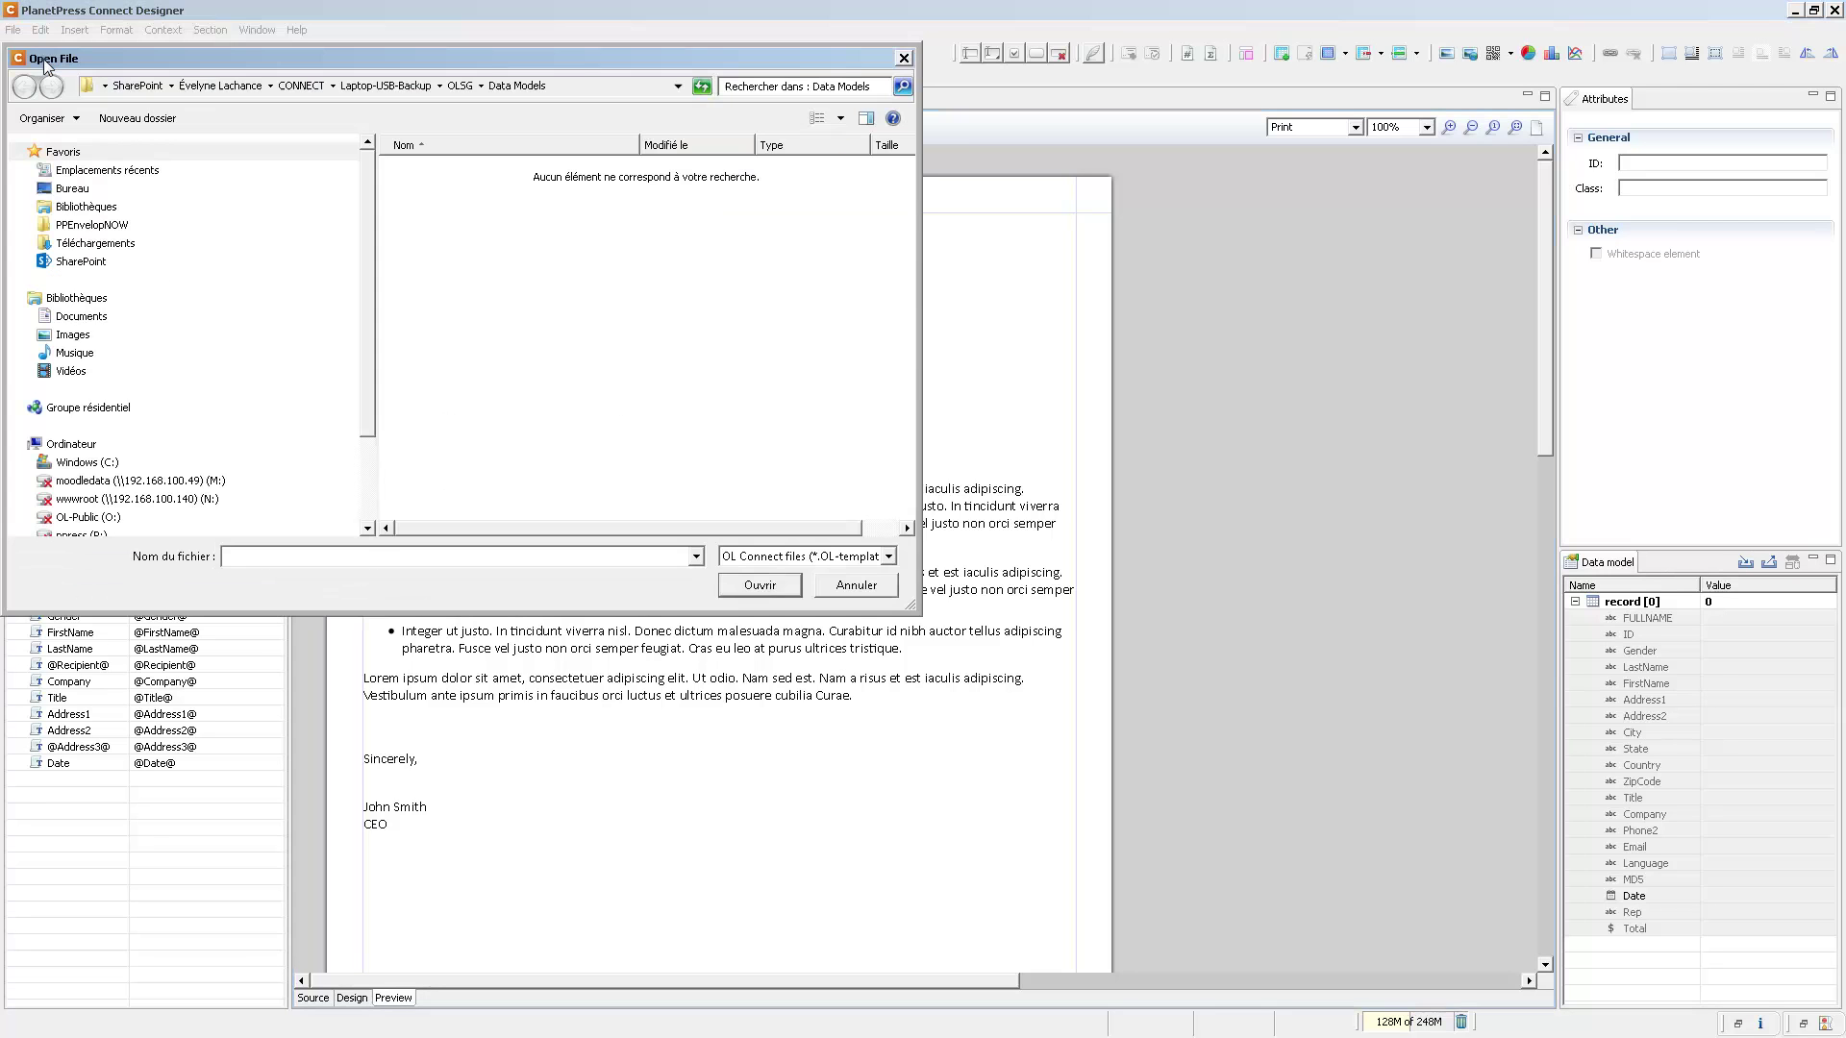
click(459, 86)
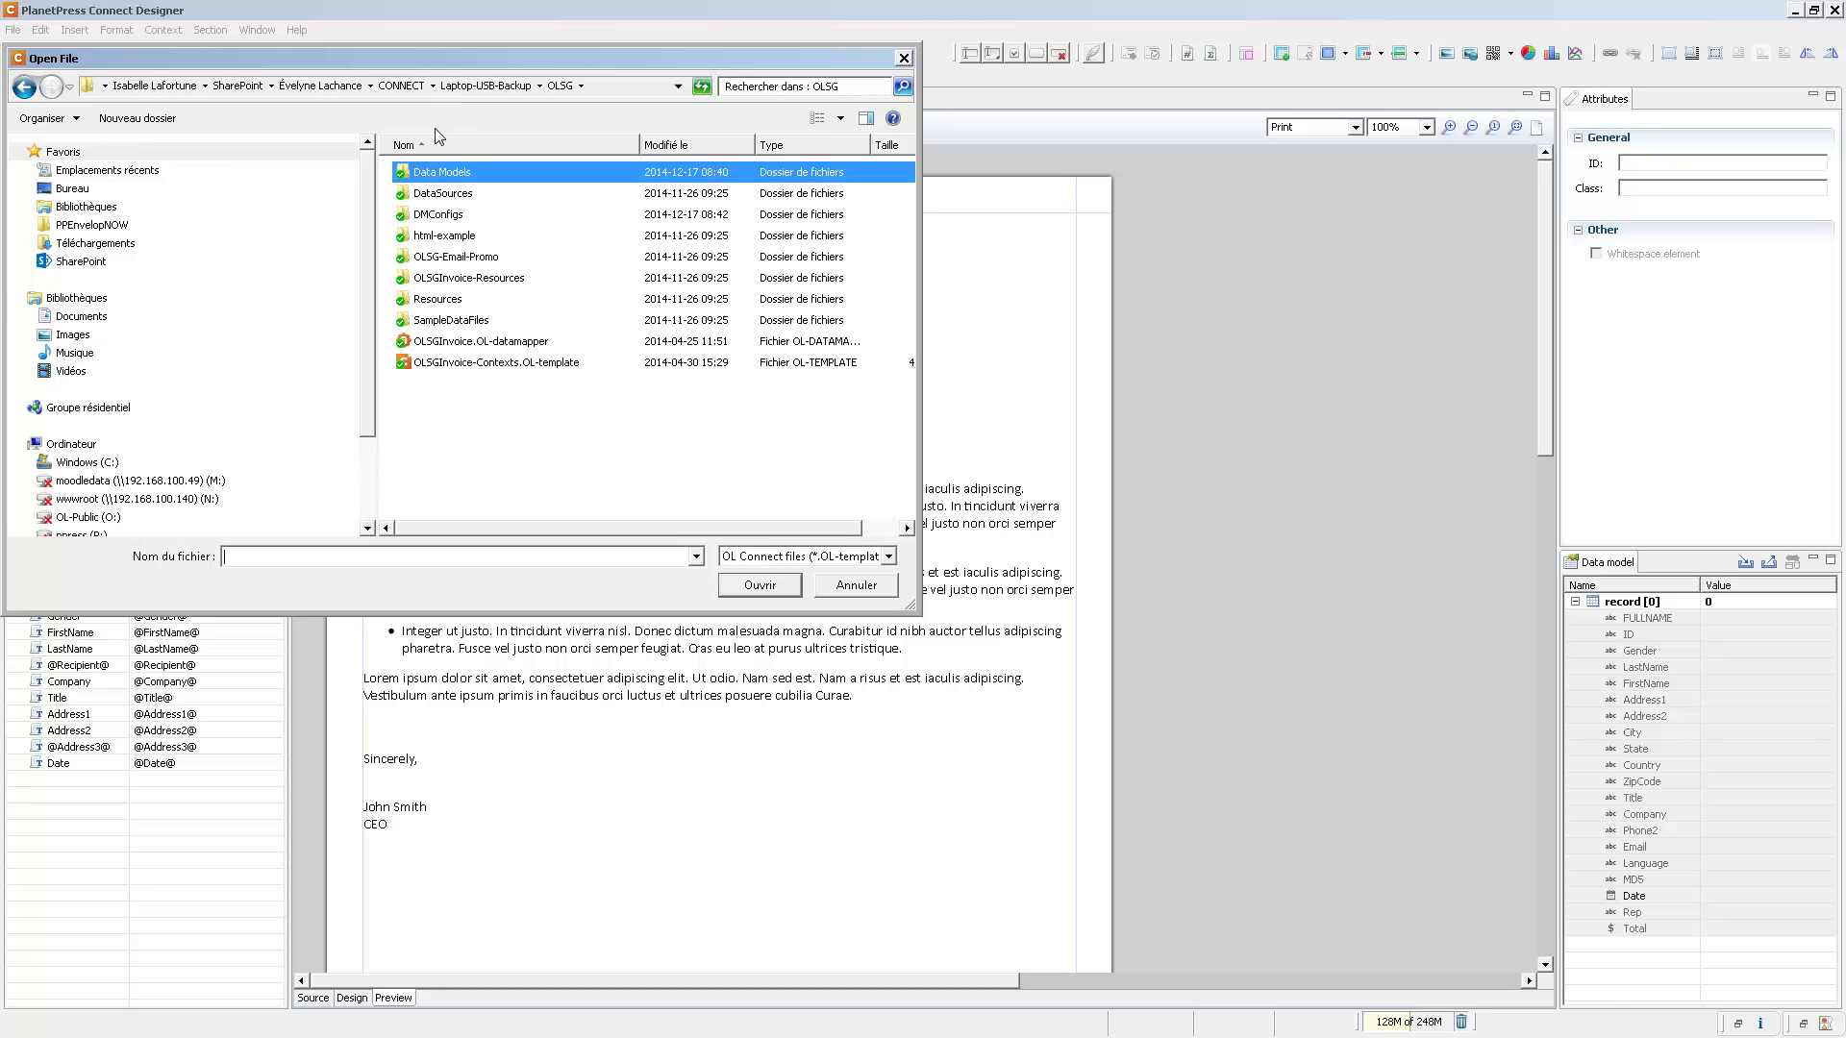
click(432, 221)
double_click(433, 221)
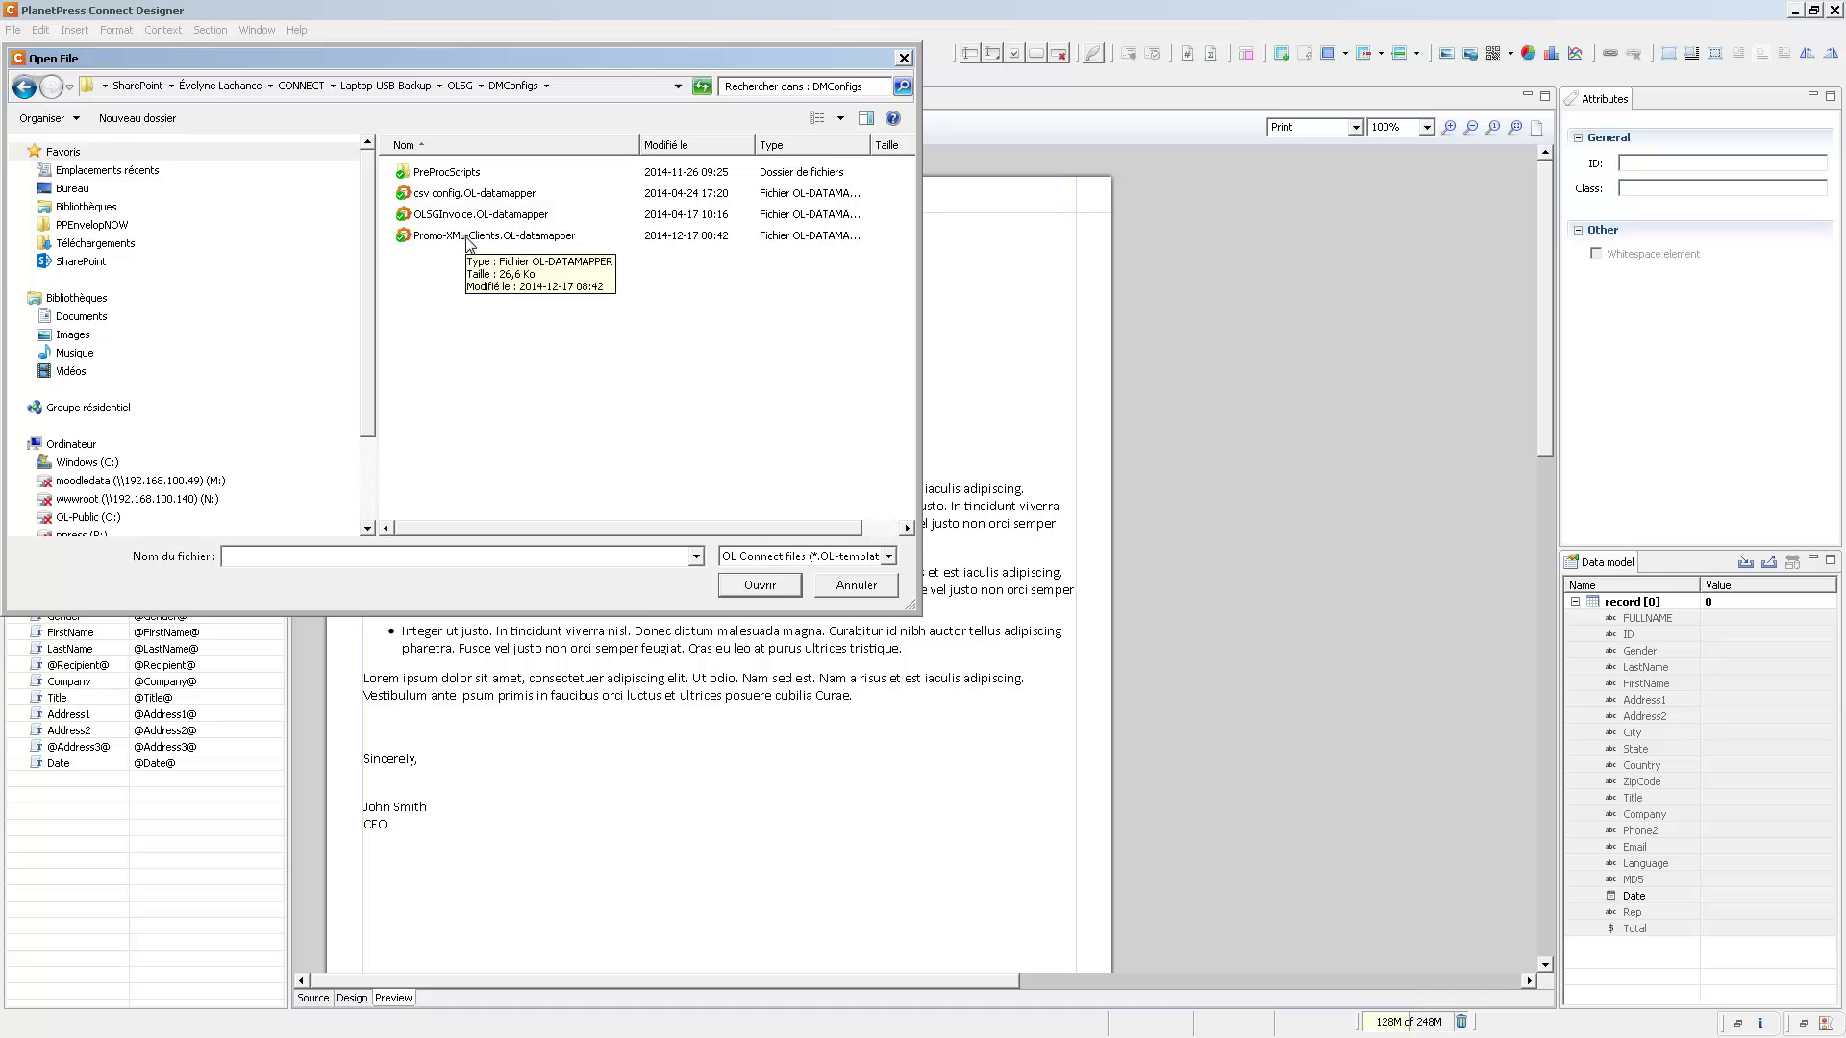
click(468, 239)
click(757, 587)
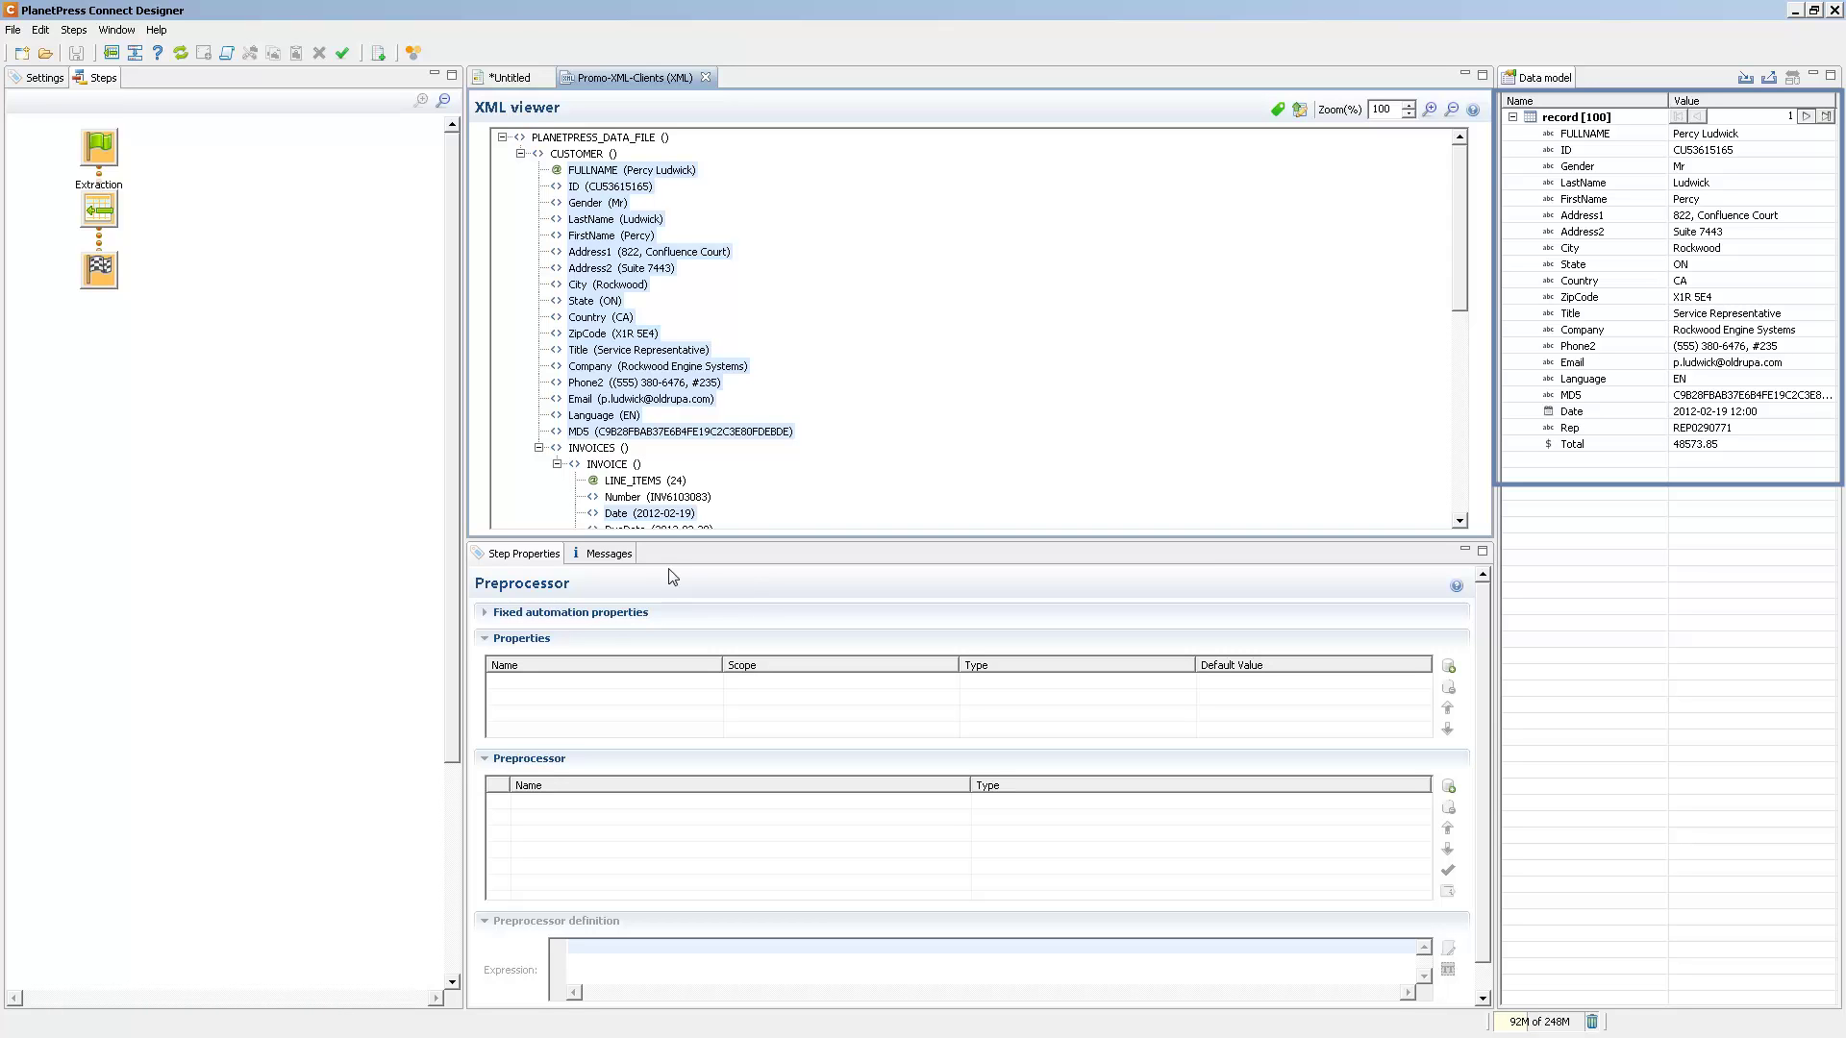
click(510, 78)
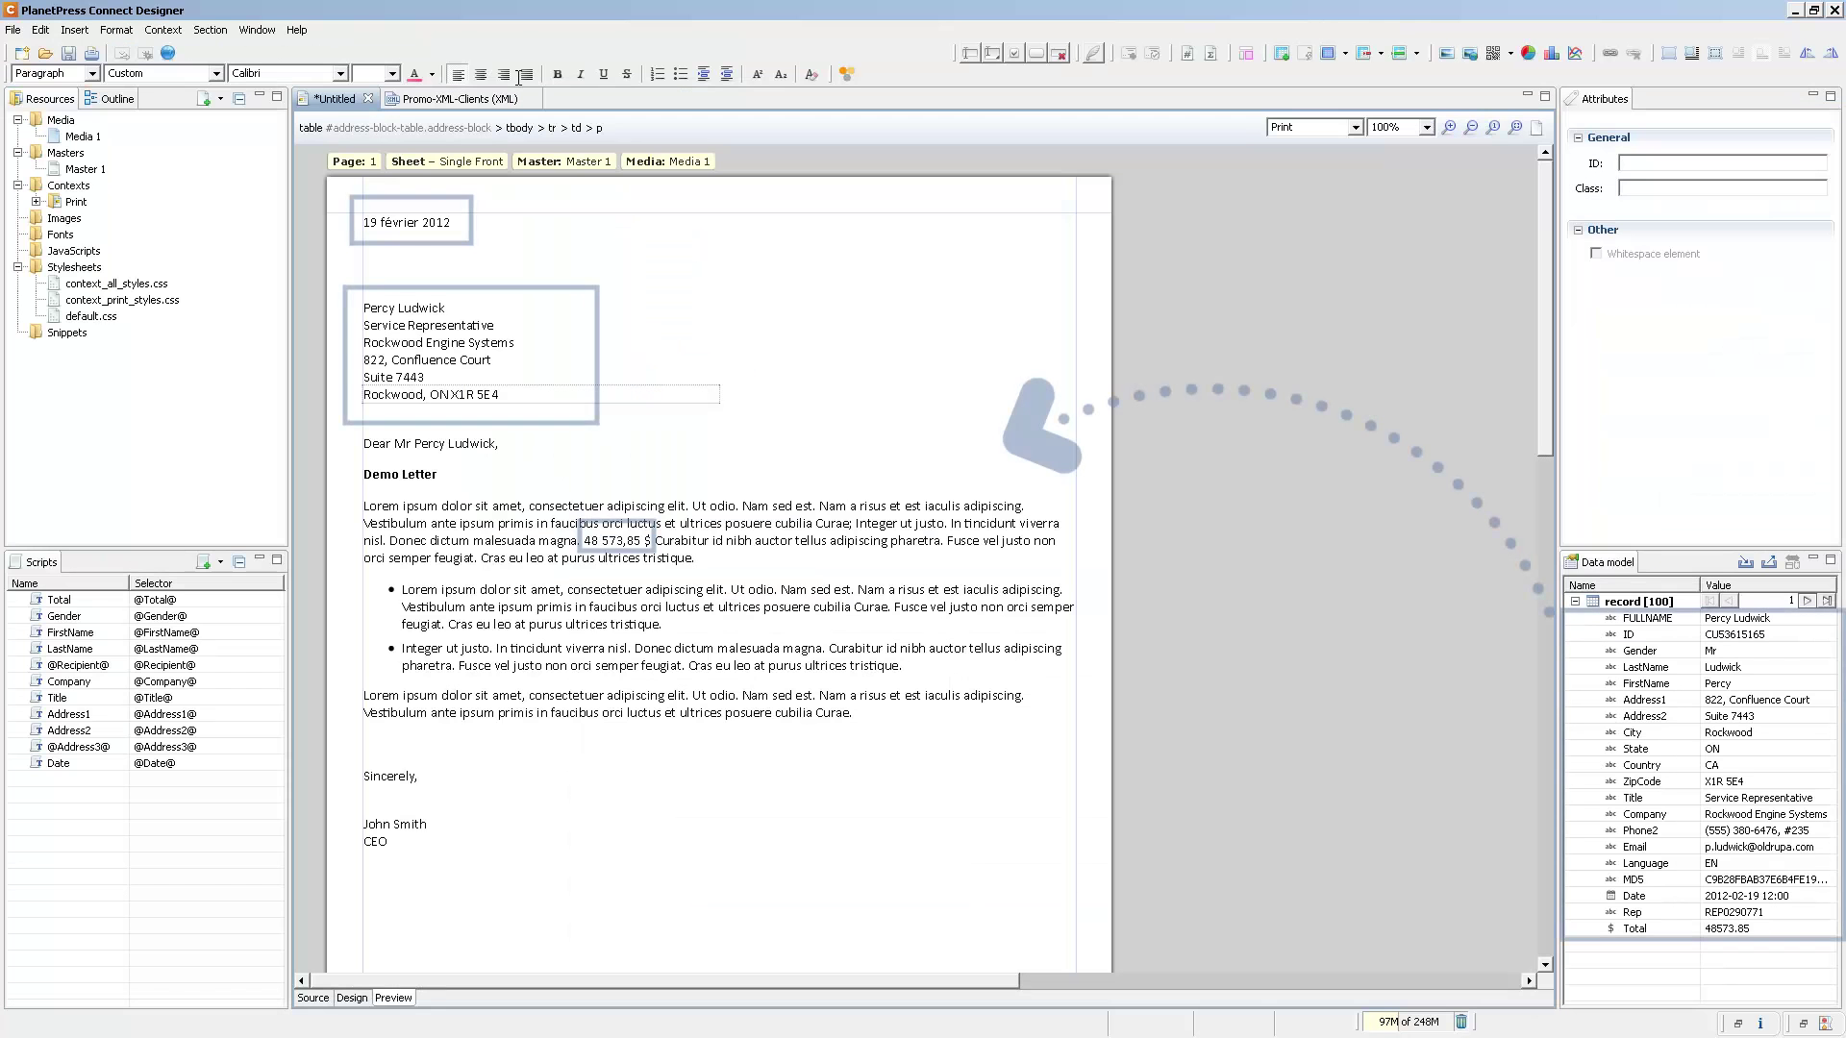